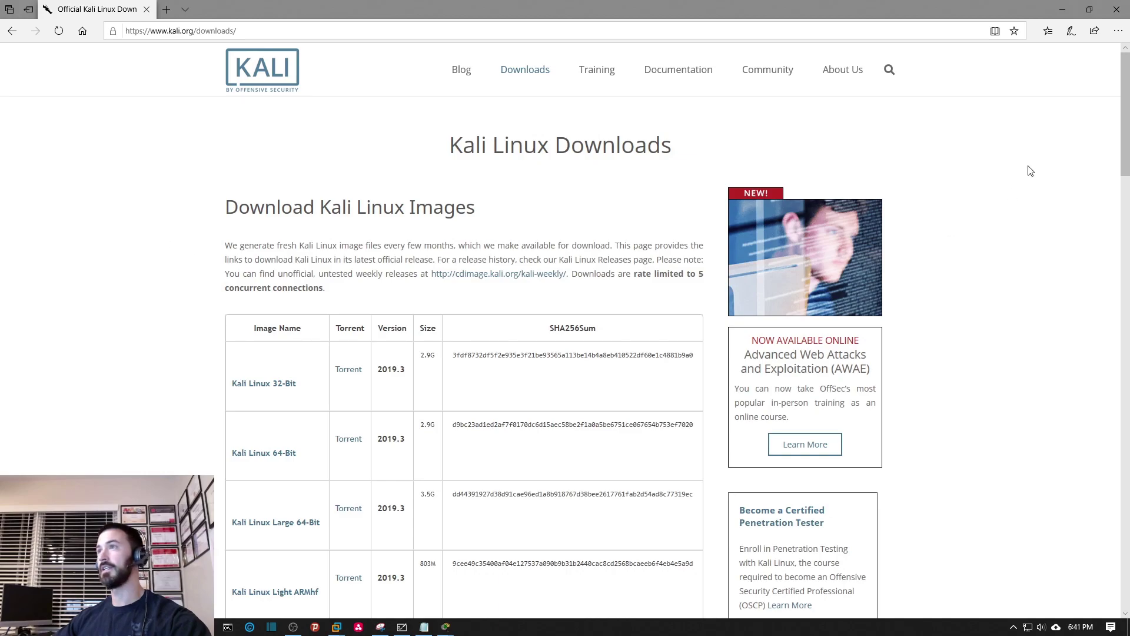
Minimize the Kali Linux Downloads page in Edge to reveal the Whiteboard title slide.
left_click(1059, 13)
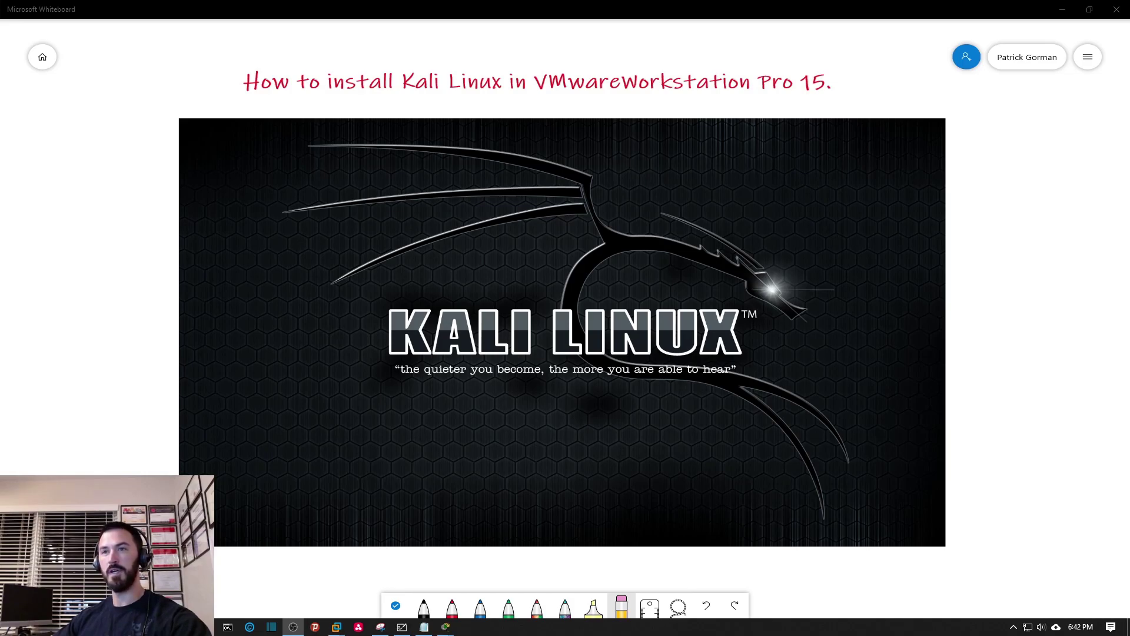
Bring the Kali Linux Downloads page in Edge back over the Whiteboard.
left_click(184, 627)
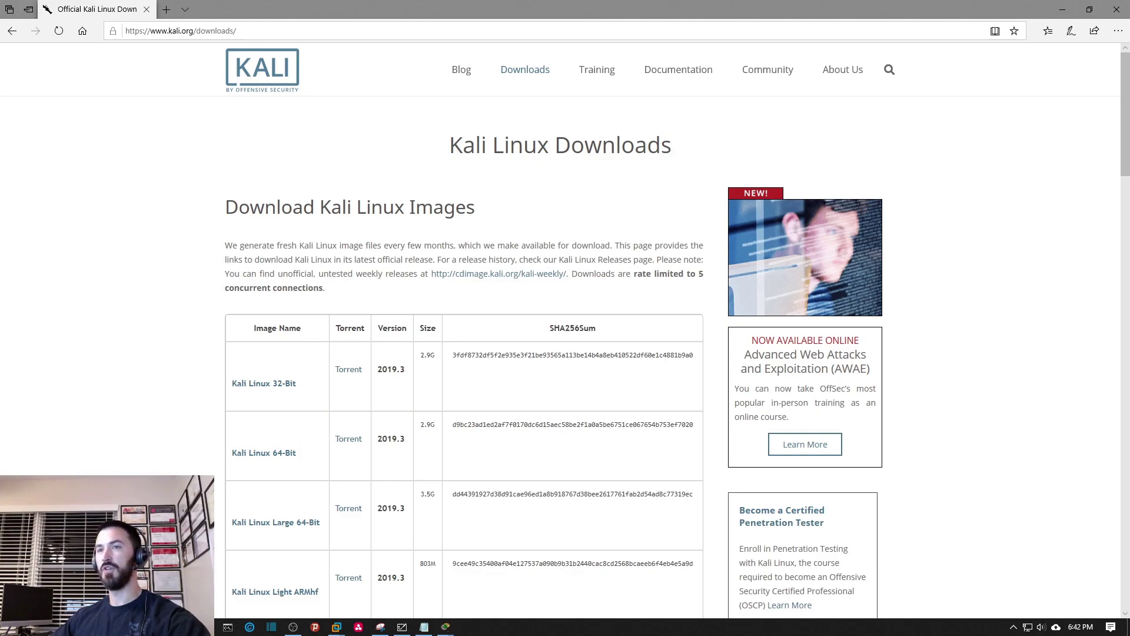
left_click(228, 627)
Run systeminfo in the Command Prompt.
left_click(356, 306)
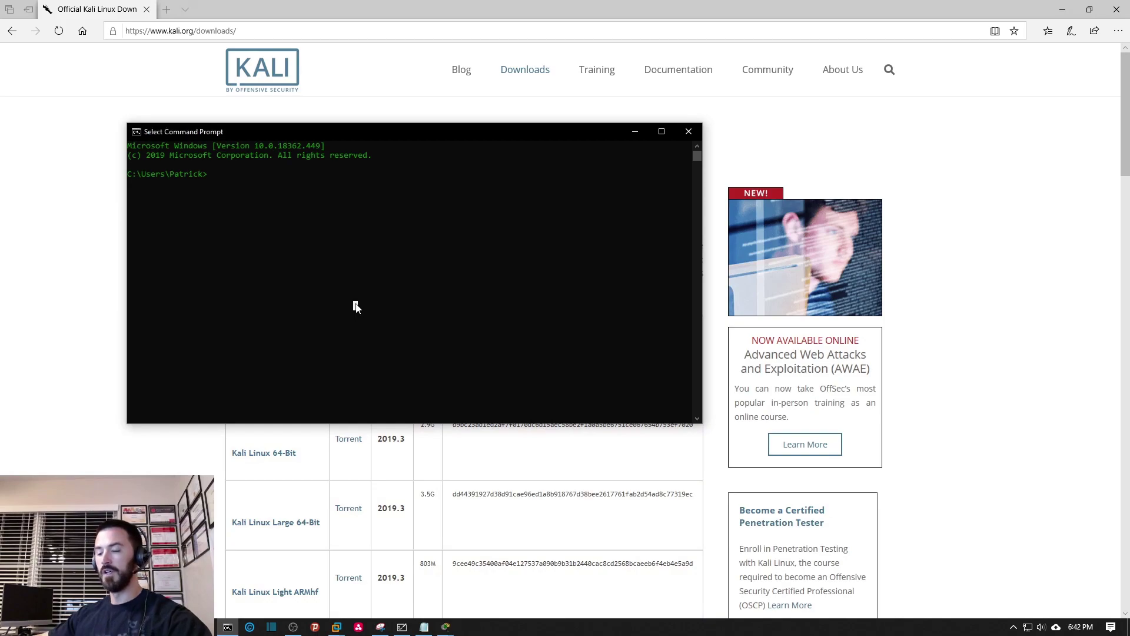
type("sys")
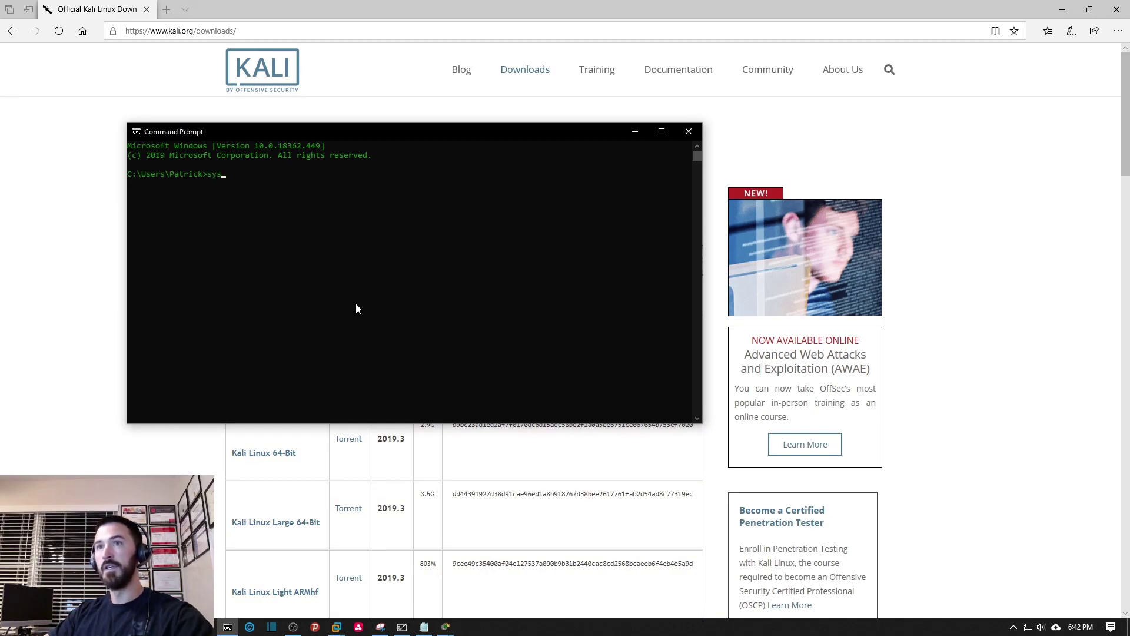
type("teminfo")
key("Return")
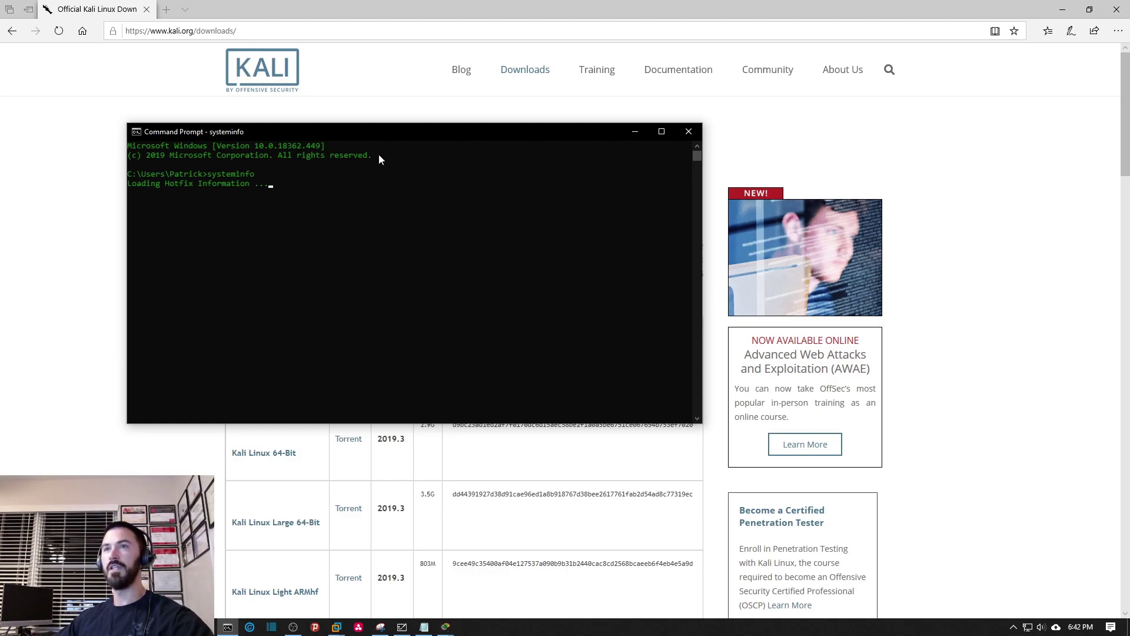
Maximize the console, highlight the System Type line showing x64-based PC, then close it.
double_click(379, 131)
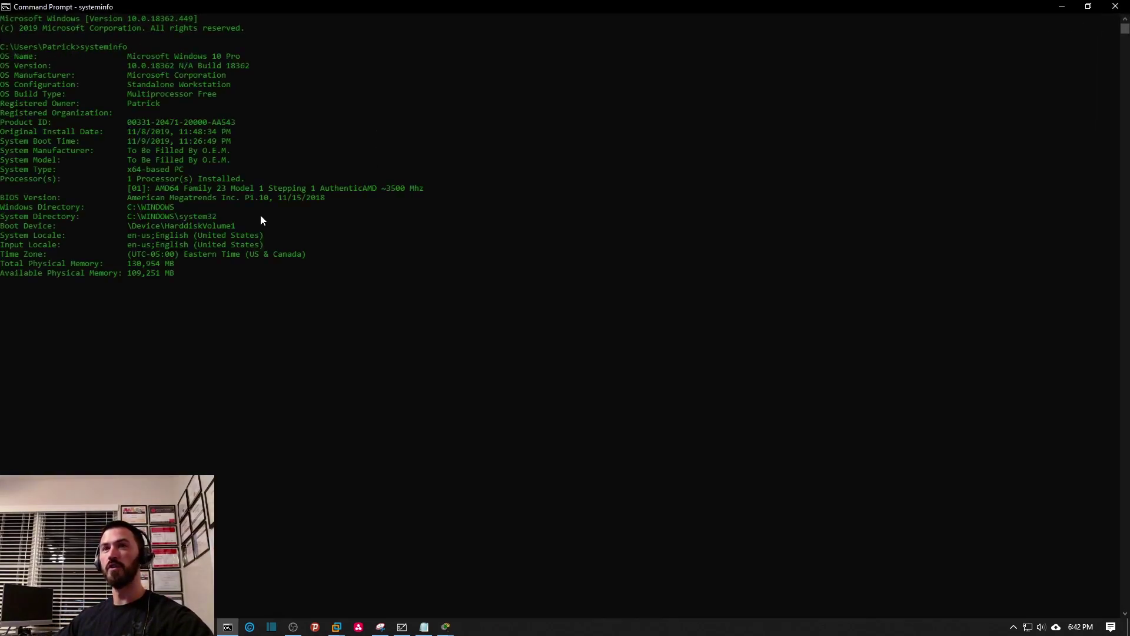
scroll(165, 269, "up", 4)
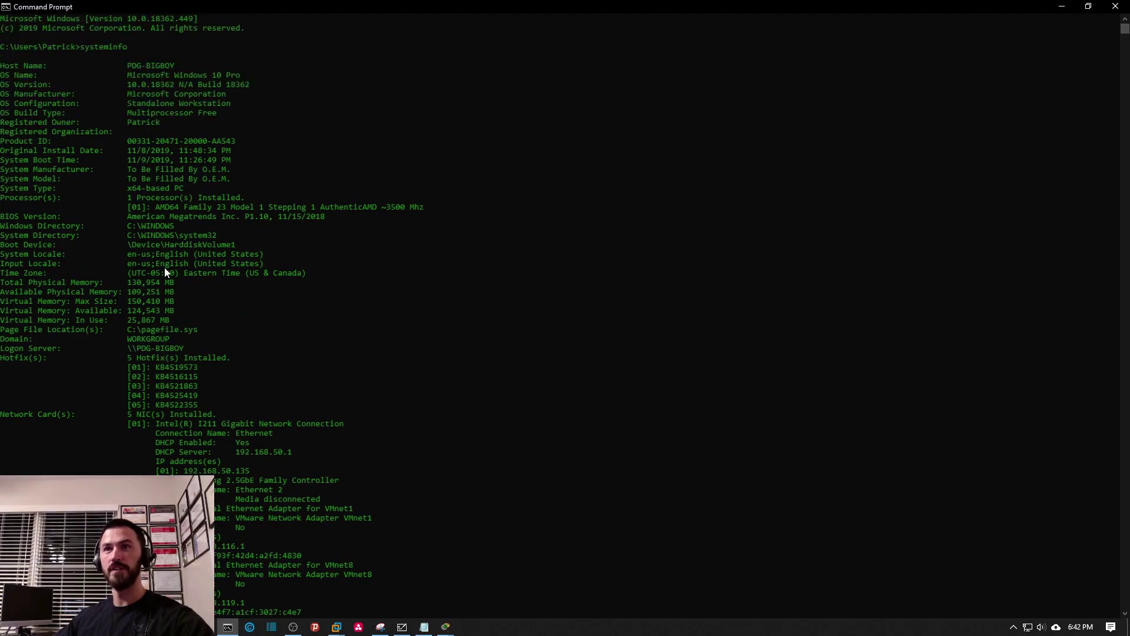
scroll(107, 428, "down", 5)
scroll(110, 425, "up", 5)
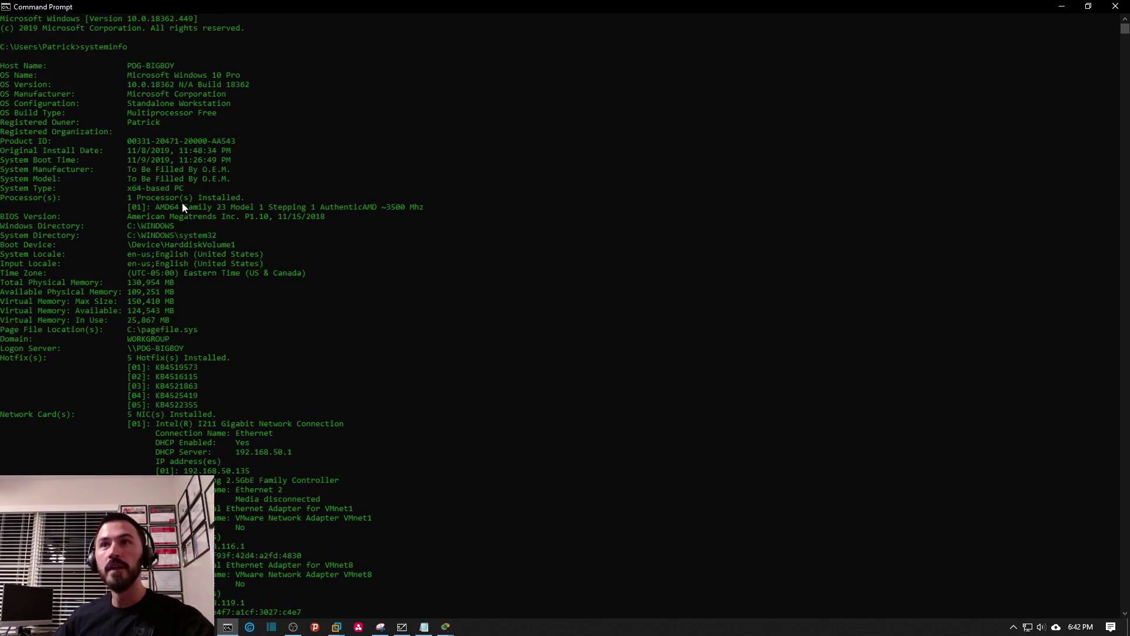
left_click_drag(197, 187, 136, 189)
mouse_move(26, 192)
left_mouse_down()
mouse_move(35, 199)
mouse_move(5, 187)
left_mouse_up()
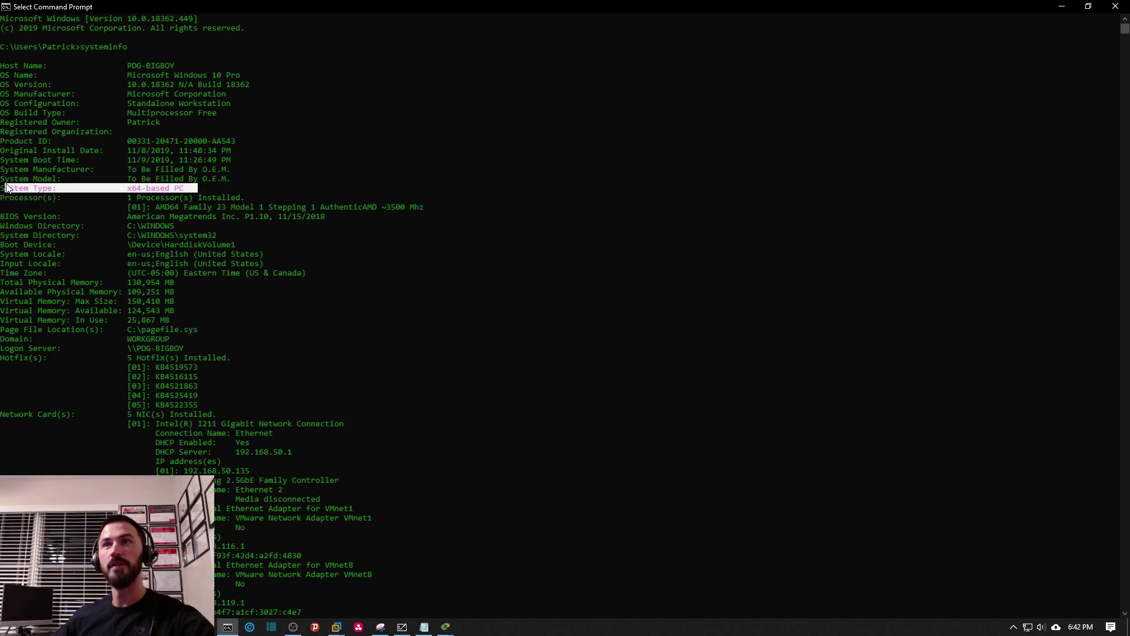
left_click(172, 200)
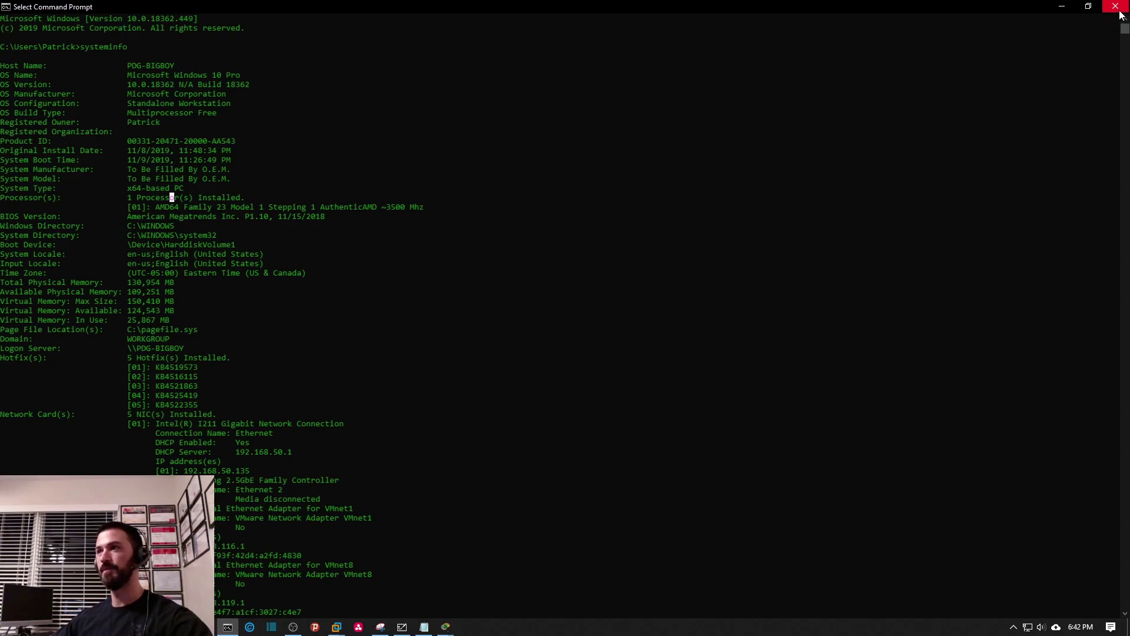
left_click(1118, 12)
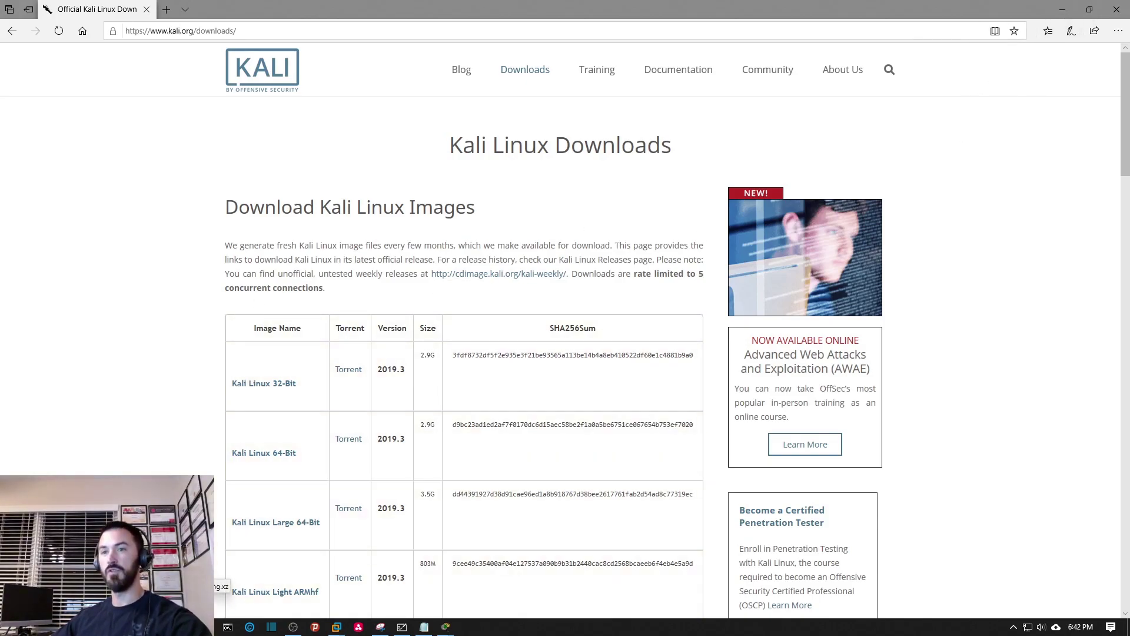
Locate the kali-linux-2019.3-amd64 ISO in its download folder, then minimize Explorer and Edge.
mouse_move(206, 627)
left_click(259, 574)
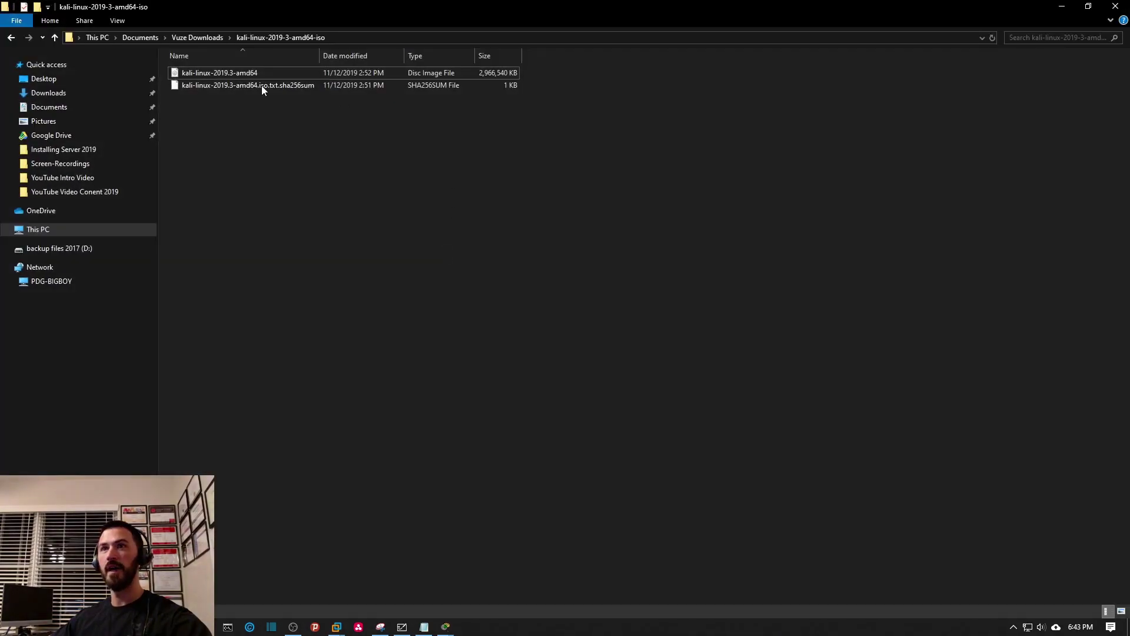
left_click_drag(319, 56, 436, 55)
left_click(266, 76)
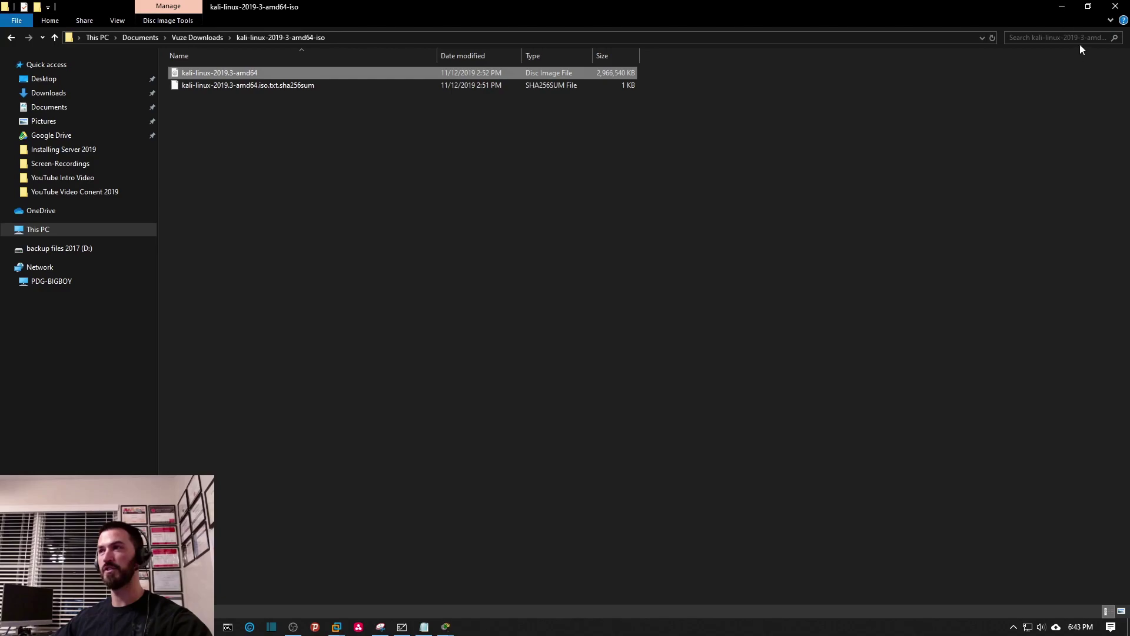
left_click(1061, 7)
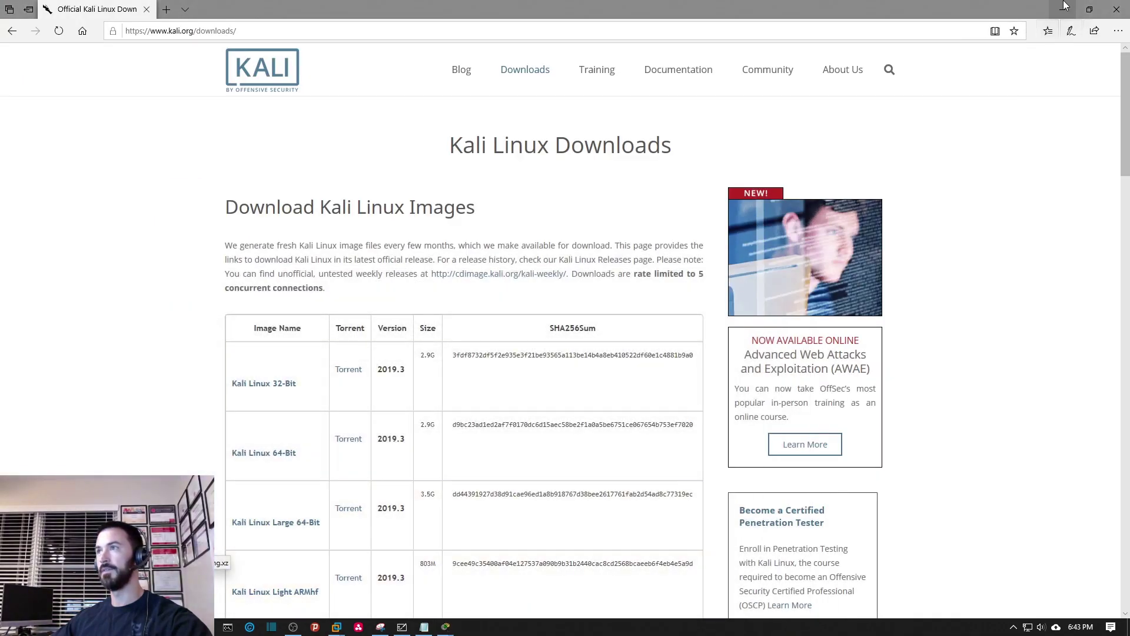
left_click(1062, 9)
Open VMware Workstation from the taskbar jump list and start Create a New Virtual Machine from Home.
right_click(336, 627)
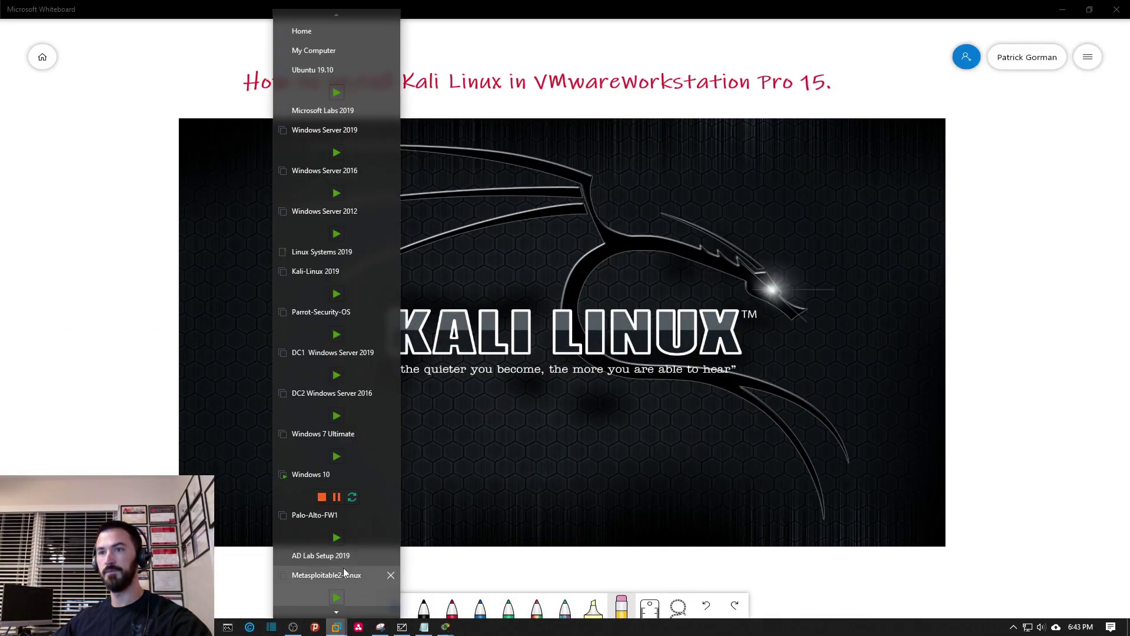
left_click(318, 565)
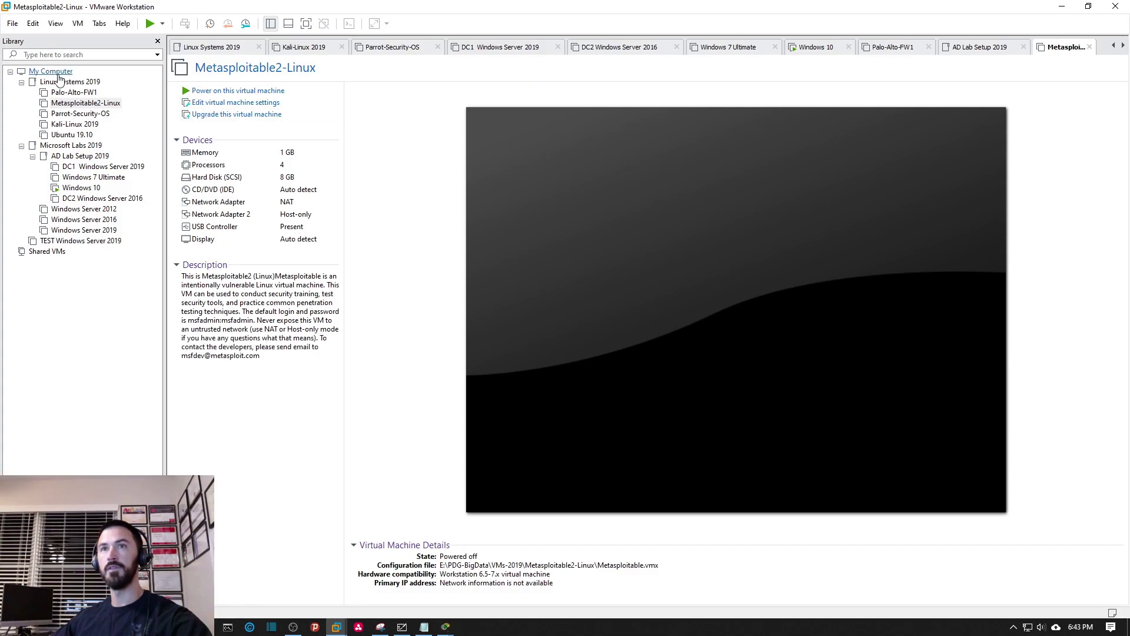
left_click(51, 71)
left_click(1113, 45)
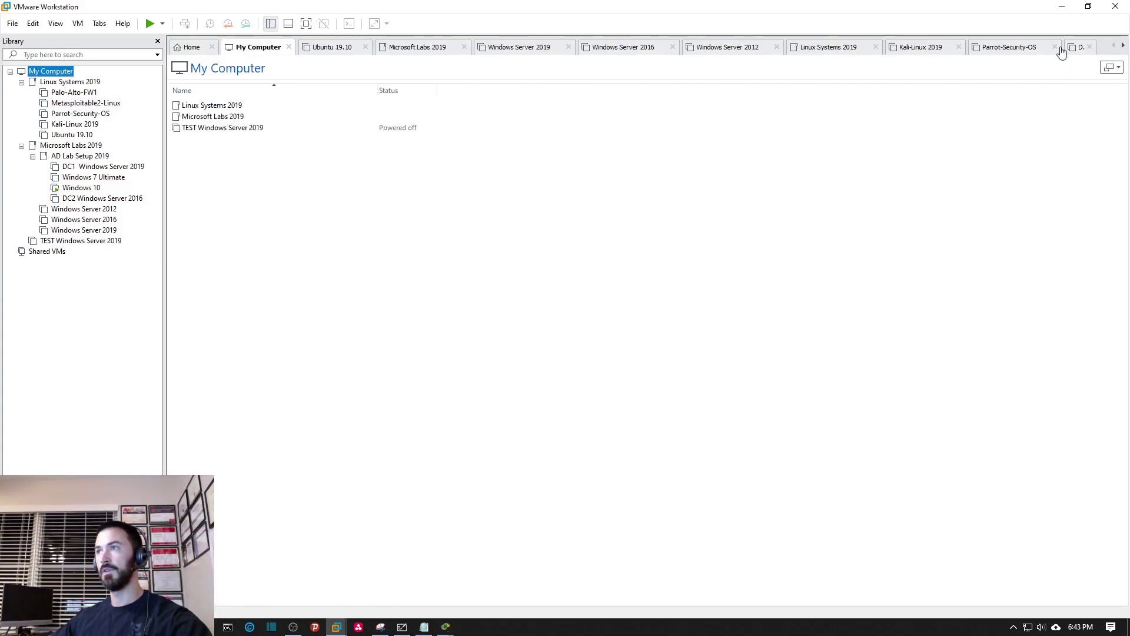
left_click(187, 51)
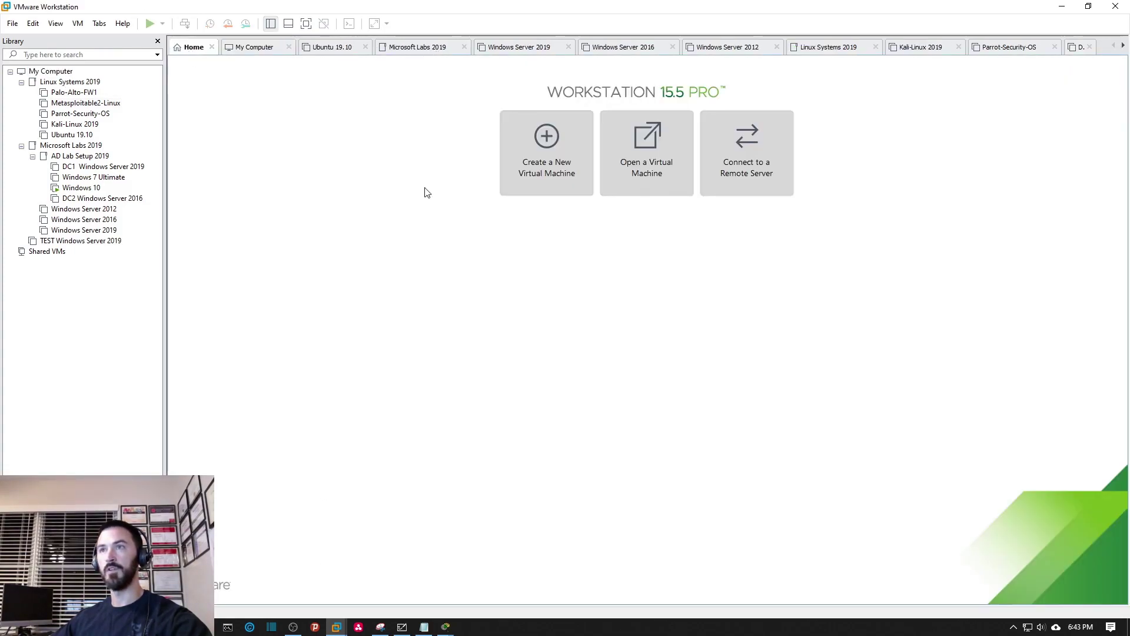
left_click(556, 174)
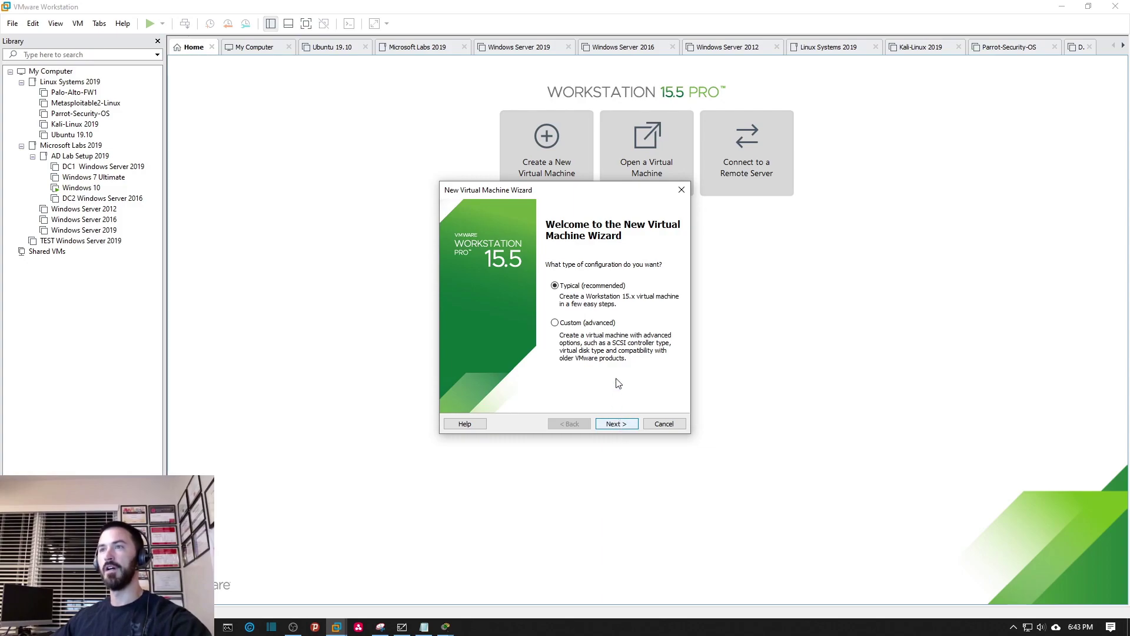
Use the kali-linux-2019.3-amd64 ISO as the installer disc image.
left_click(612, 424)
left_click(456, 311)
left_click(659, 330)
left_click(709, 287)
left_click(894, 499)
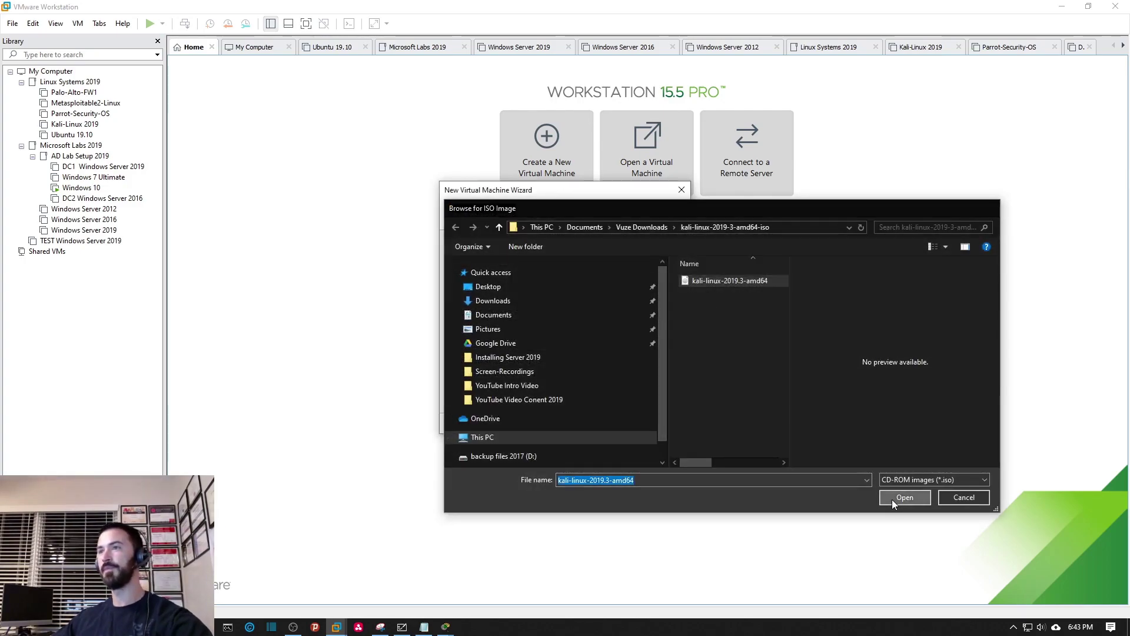
Set the guest operating system to Linux, Debian 9.x 64-bit.
left_click(618, 423)
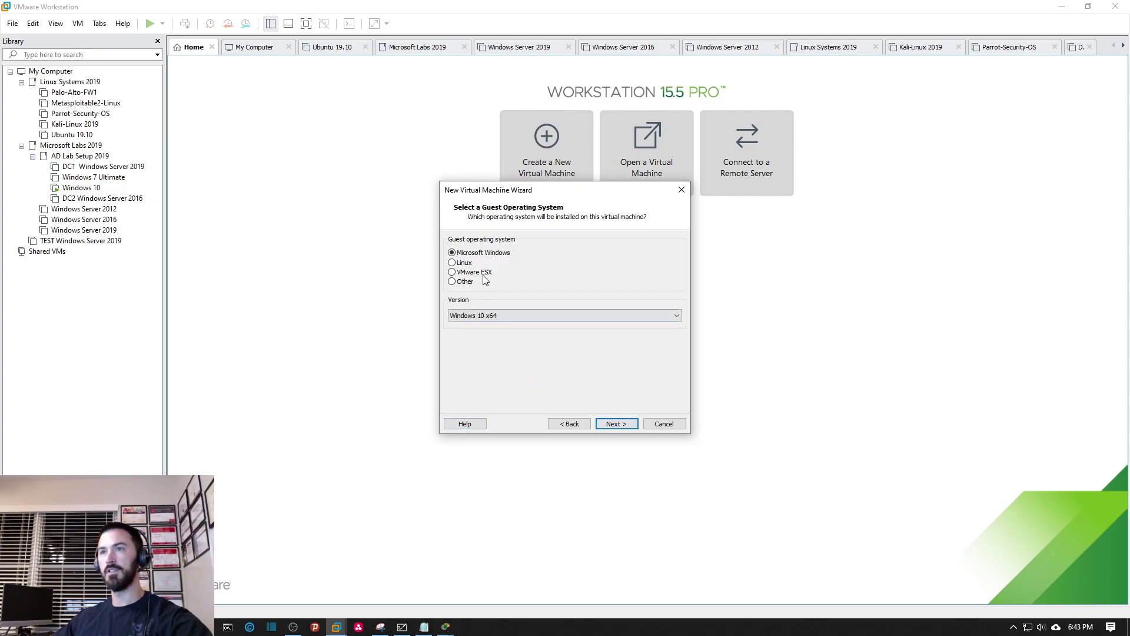
left_click(462, 263)
left_click(556, 316)
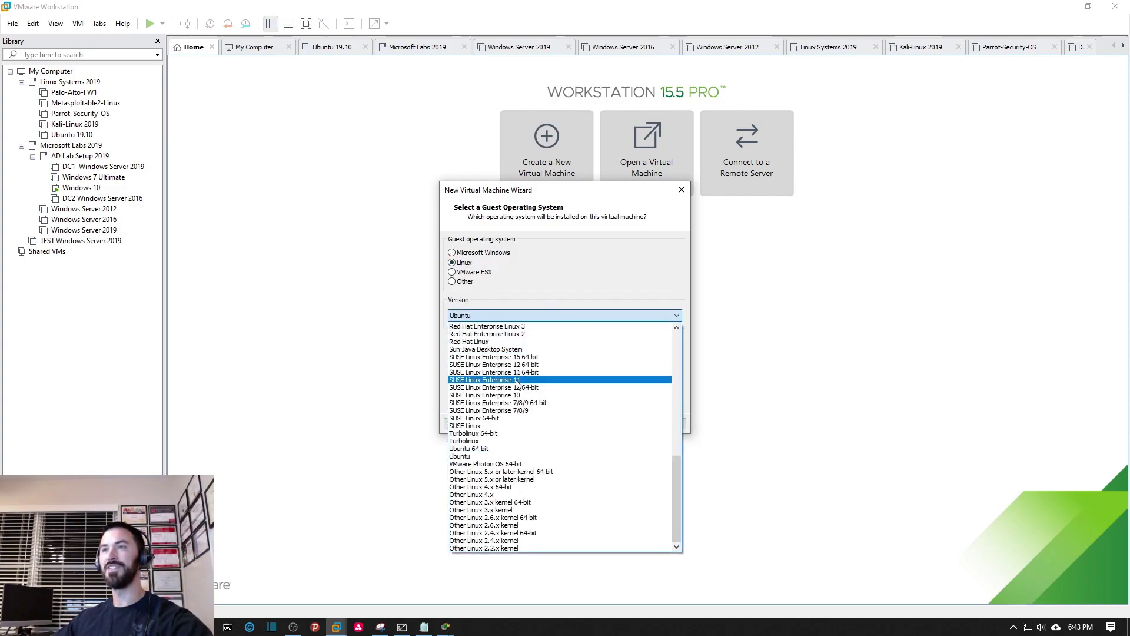
scroll(557, 477, "up", 10)
scroll(547, 476, "up", 3)
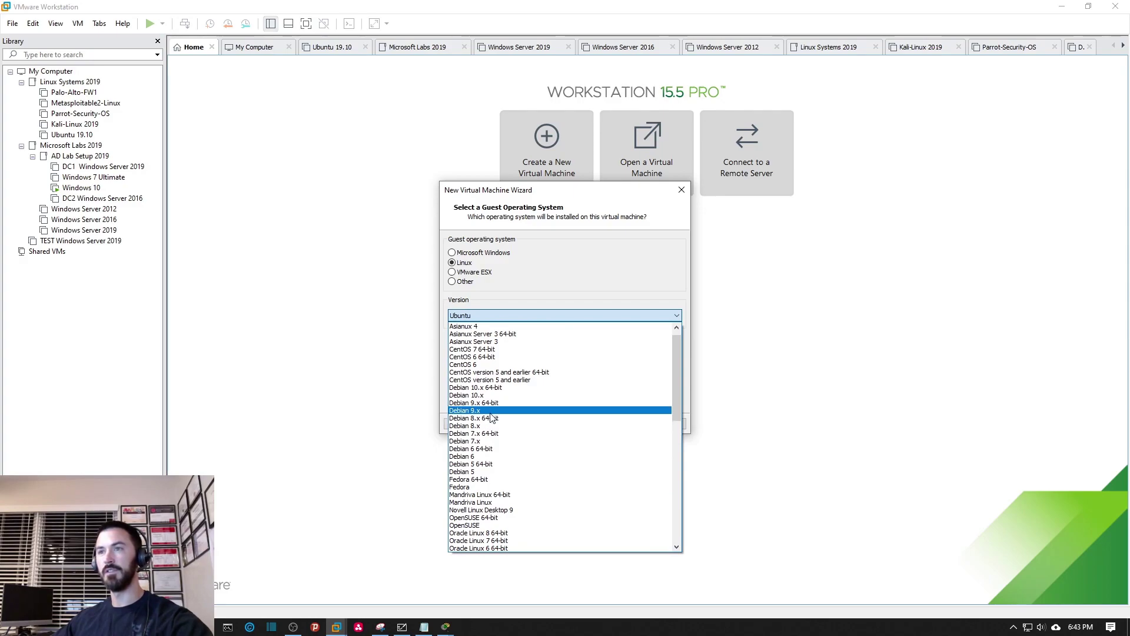
left_click(491, 403)
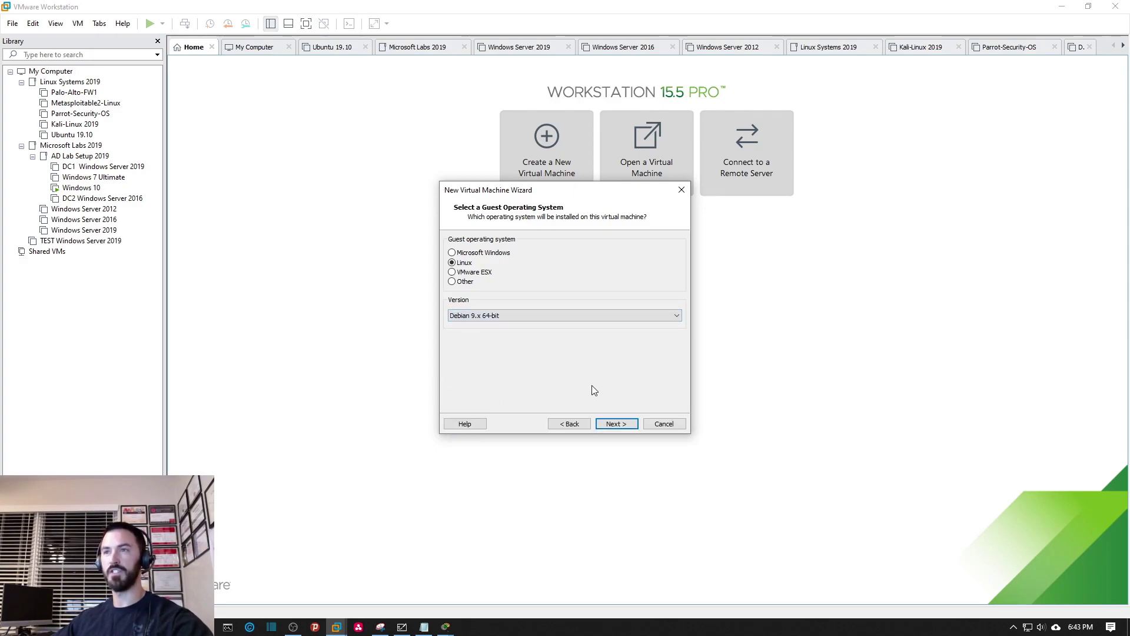
Name the VM Kali and give it a 25 GB disk stored as a single file.
left_click(616, 423)
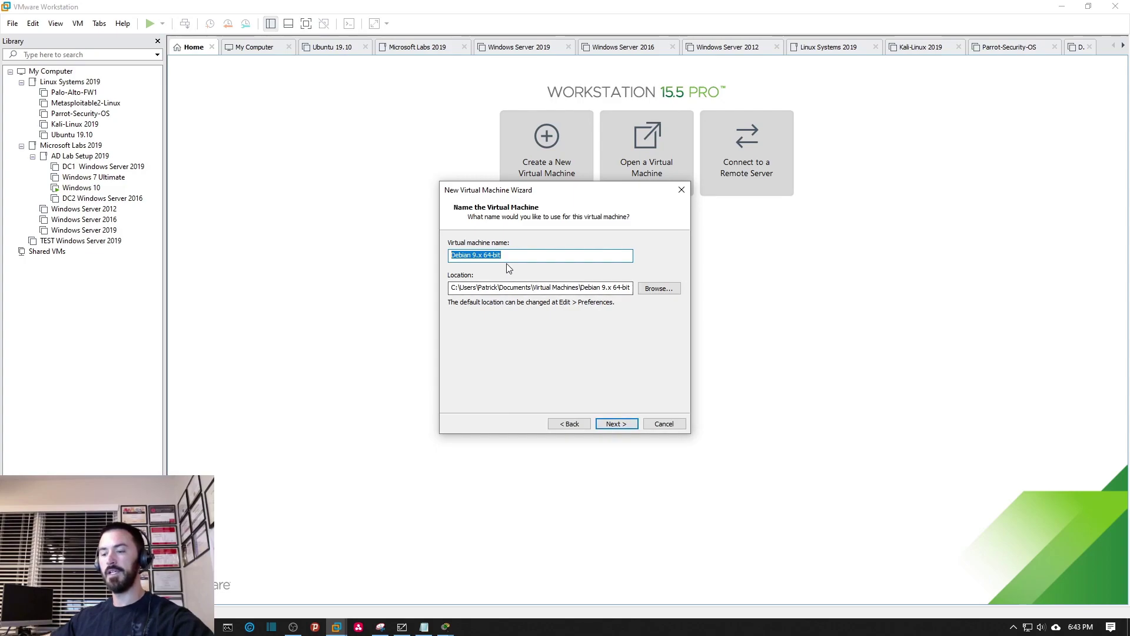
type("Kali")
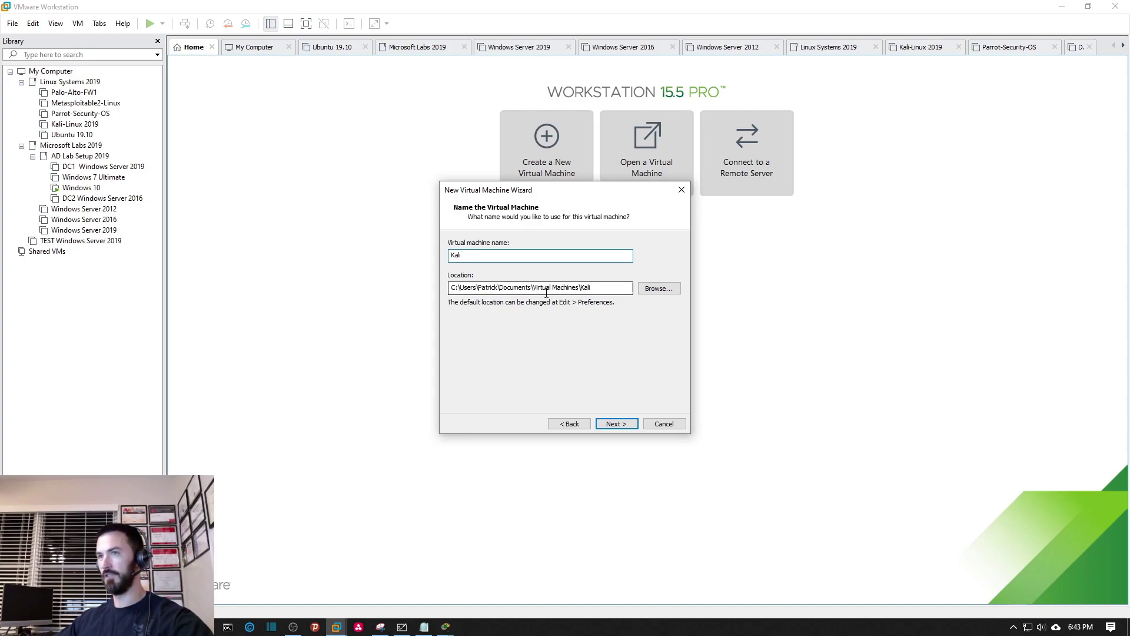
left_click(616, 425)
key("Delete")
type("5")
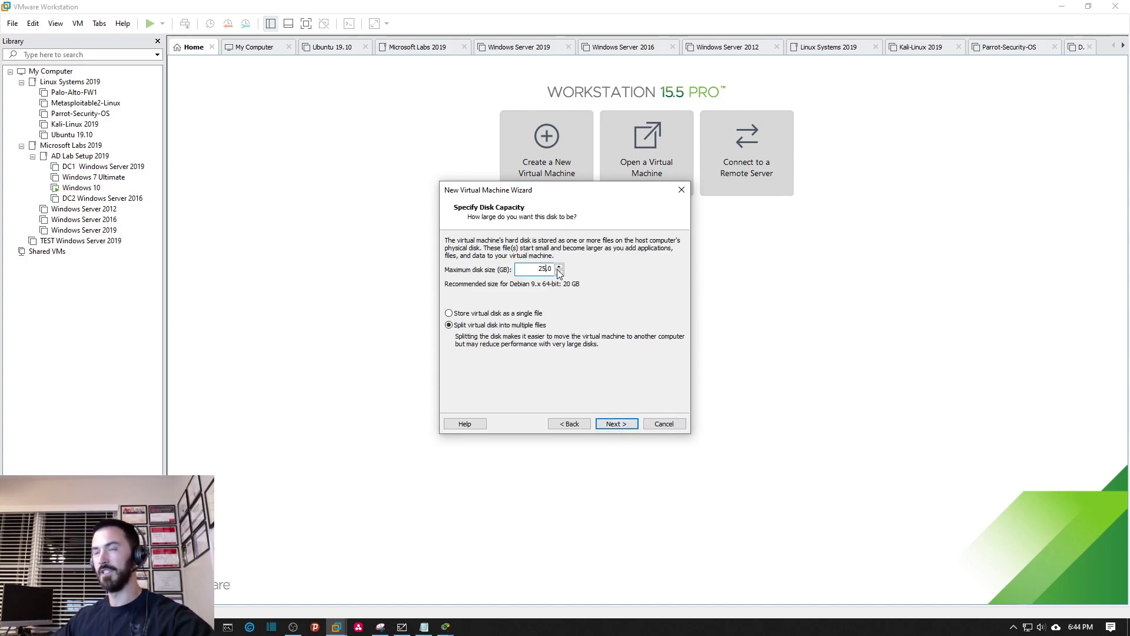
left_click(493, 314)
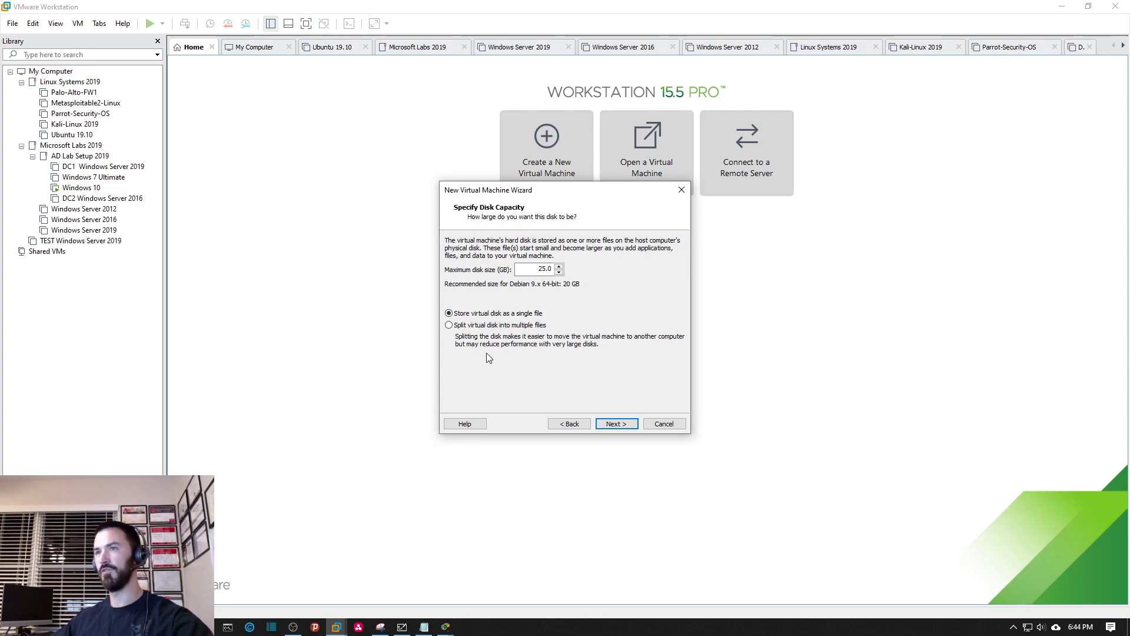
left_click(613, 423)
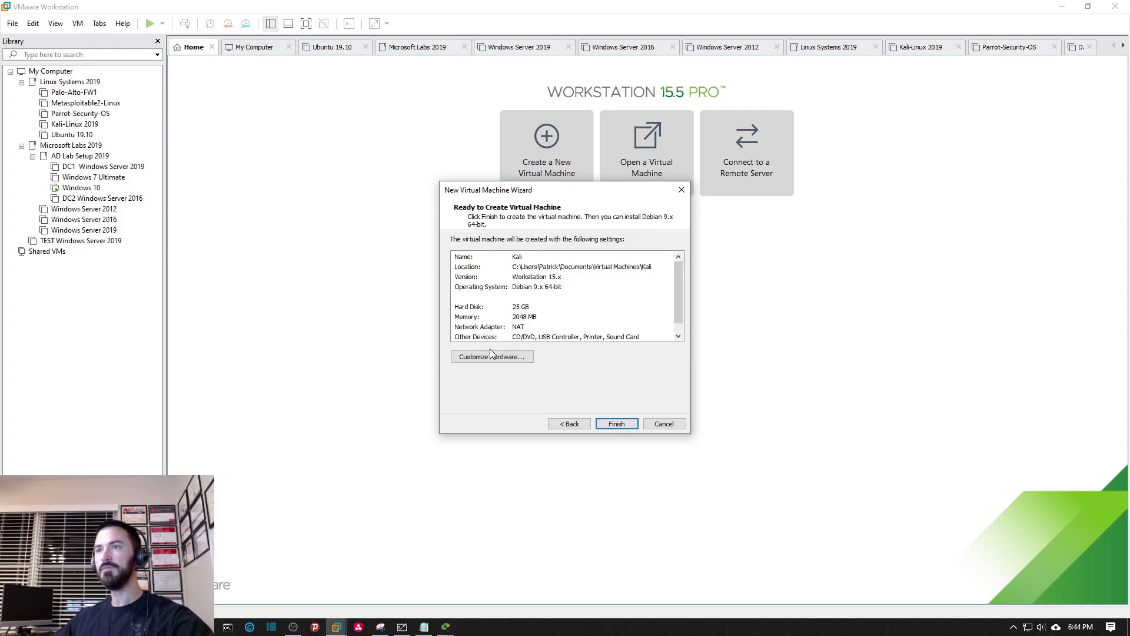
Customize the hardware to 2 processors with 2 cores each.
left_click(529, 357)
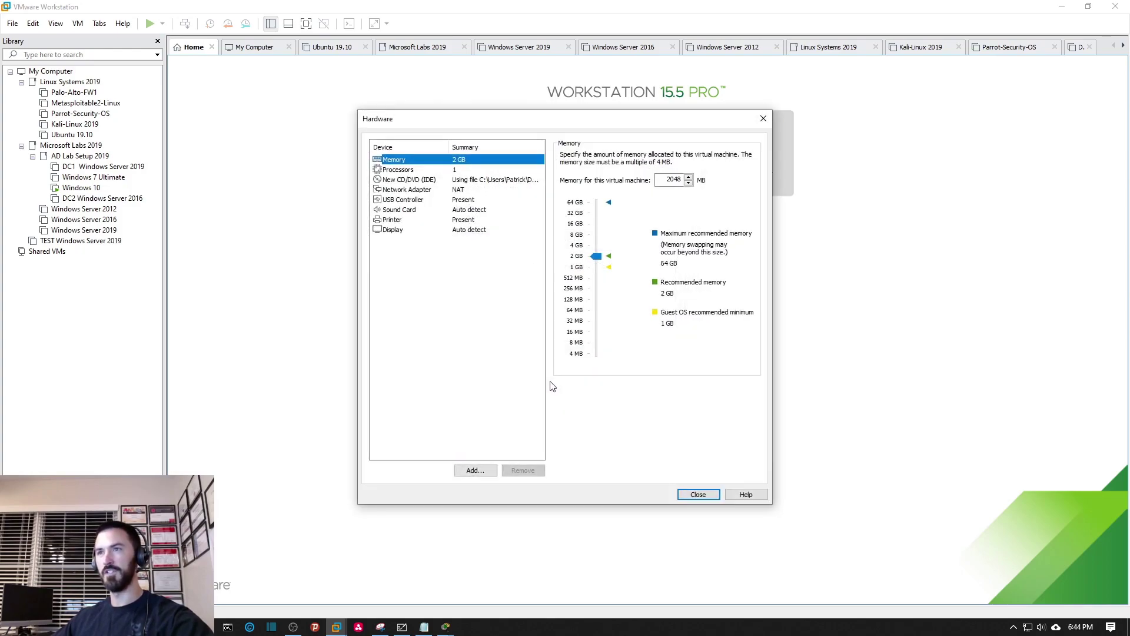
left_click(413, 169)
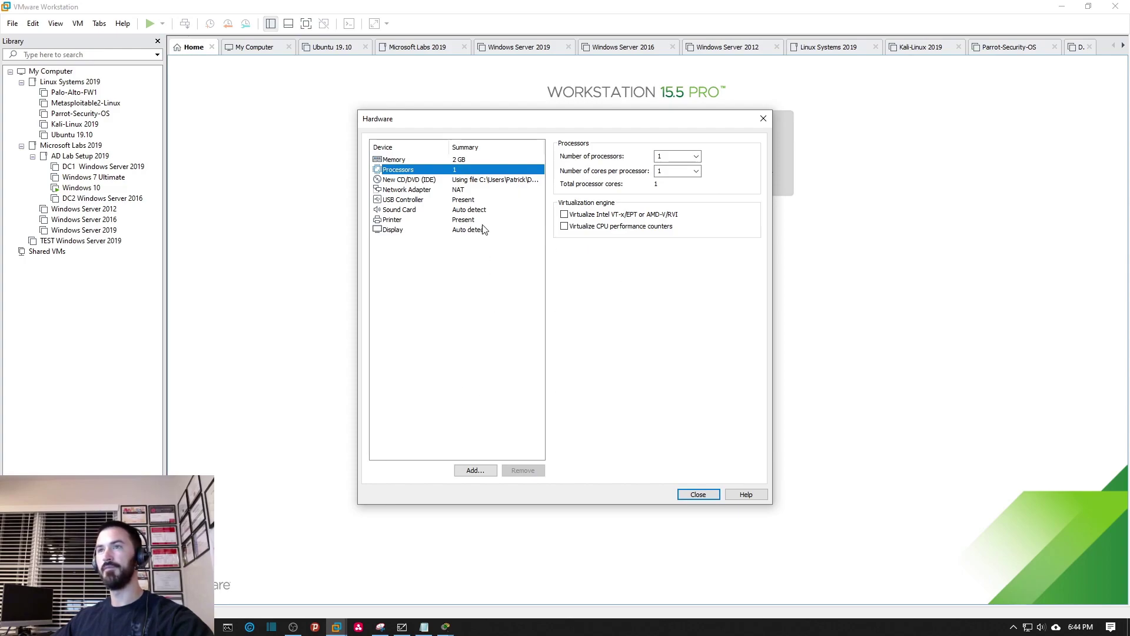
left_click(674, 156)
left_click(695, 157)
left_click(676, 175)
left_click(696, 171)
left_click(674, 190)
Raise memory to 4 GB, remove the printer, and finish creating the Kali VM.
left_click(460, 160)
left_click(582, 253)
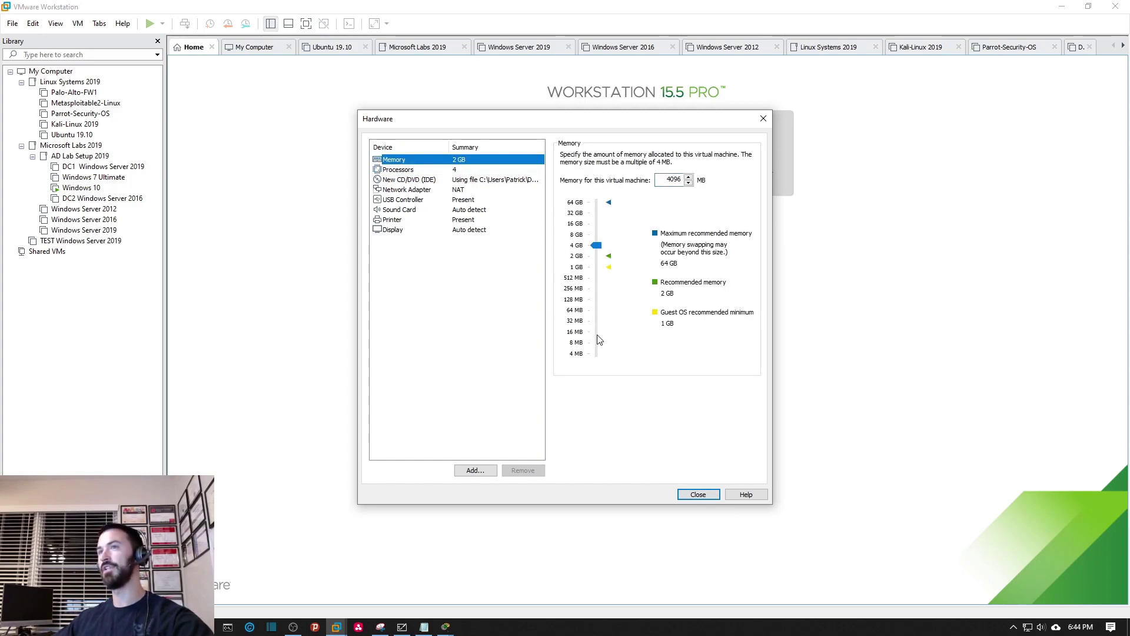
left_click(393, 219)
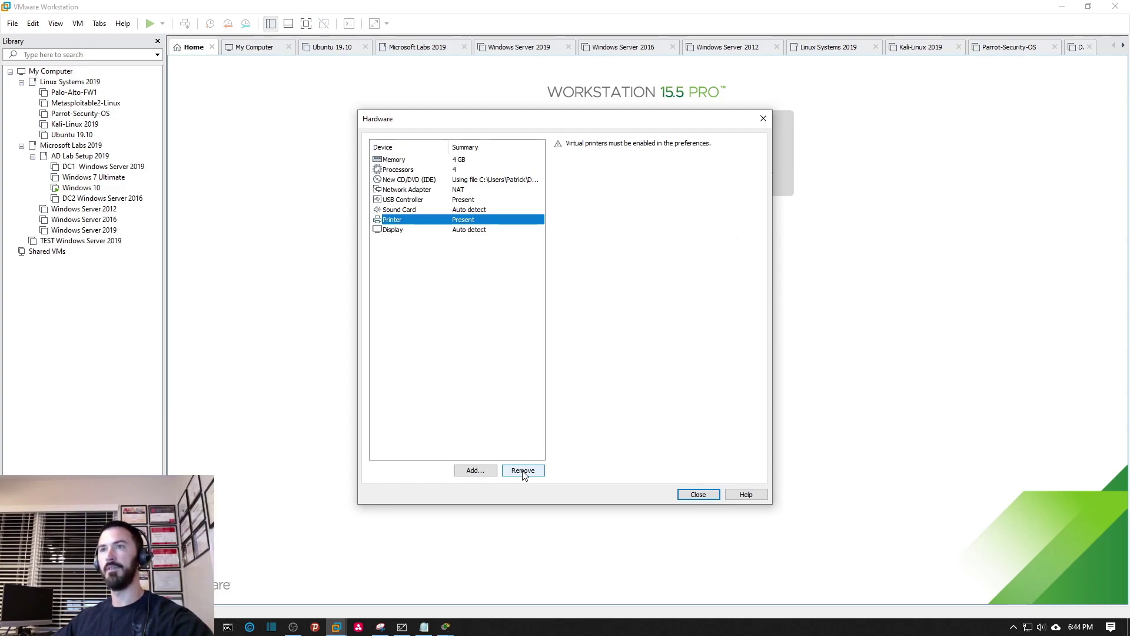
left_click(523, 471)
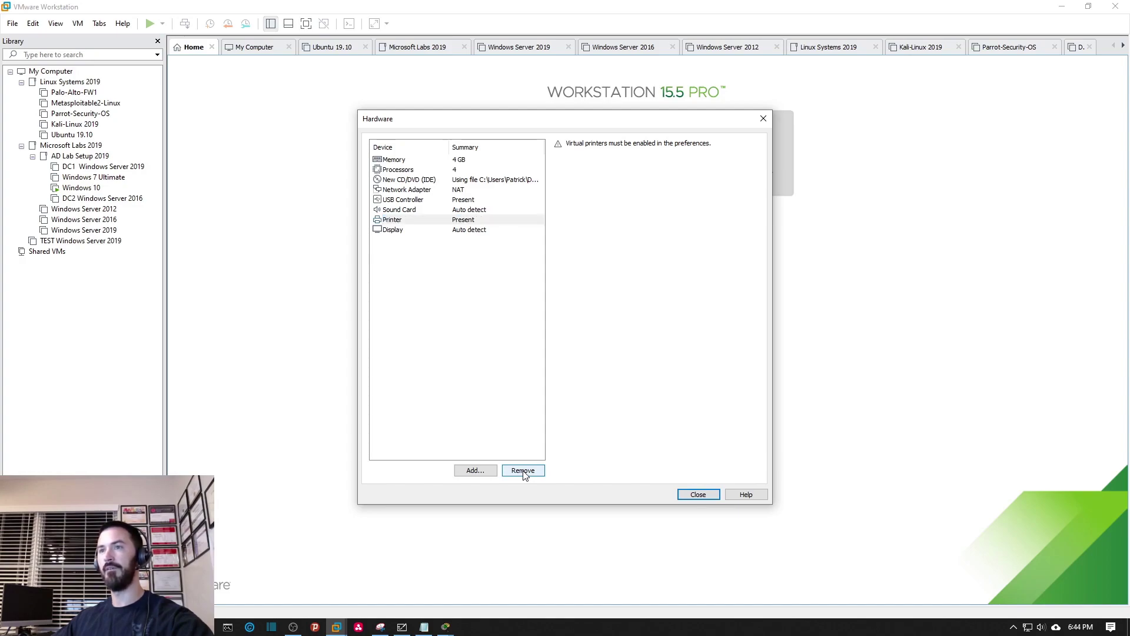
left_click(694, 496)
left_click(612, 424)
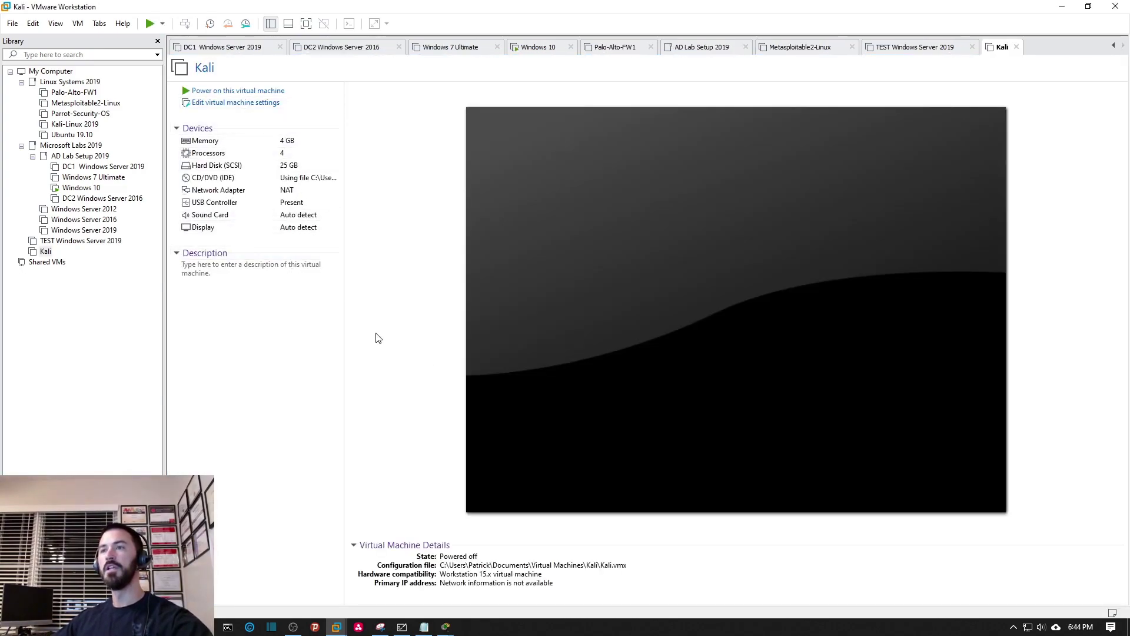
Power on the Kali VM and move down through its boot menu.
left_click(46, 253)
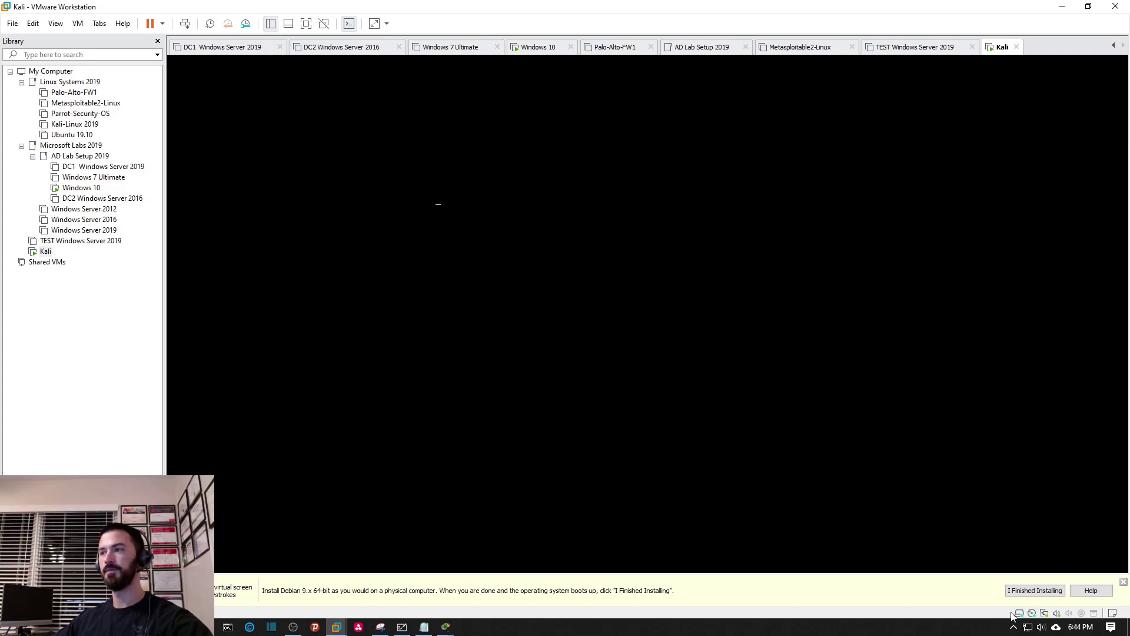
left_click(605, 382)
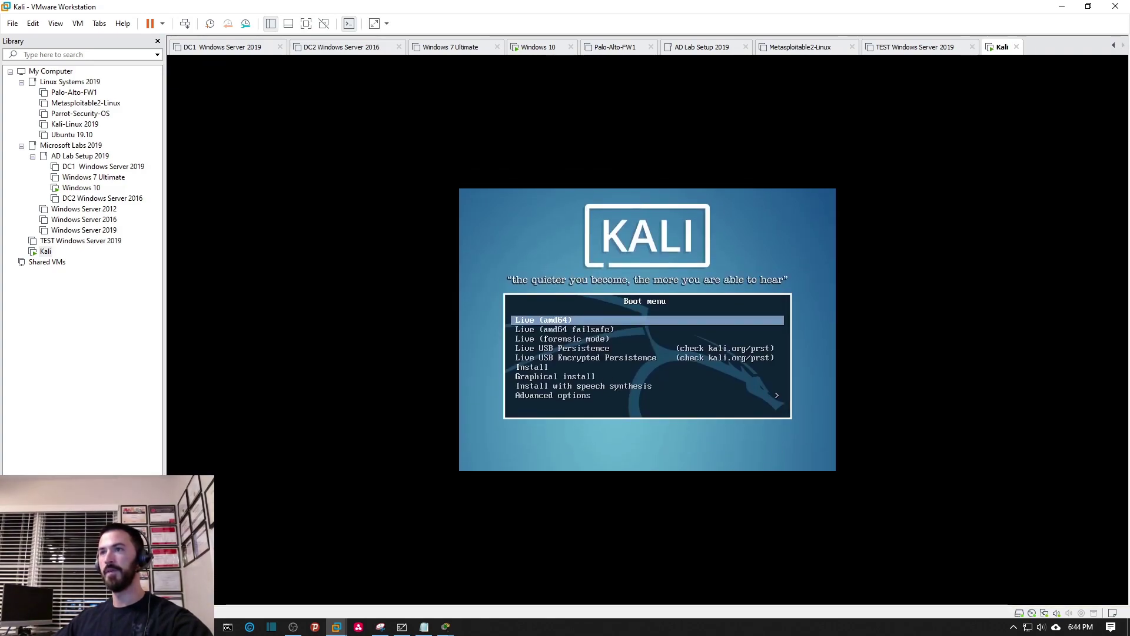
key("Down")
key("Down")
key("Down")
key("Down")
key("Down")
key("Down")
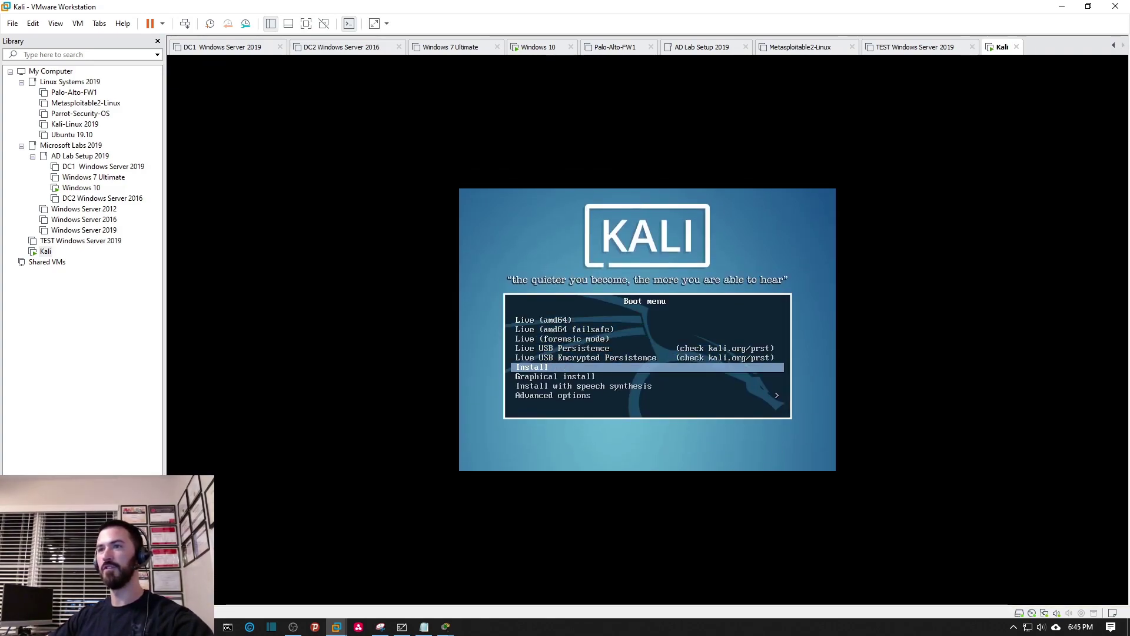
Start Graphical install and accept English, United States and the American English keymap.
key("Return")
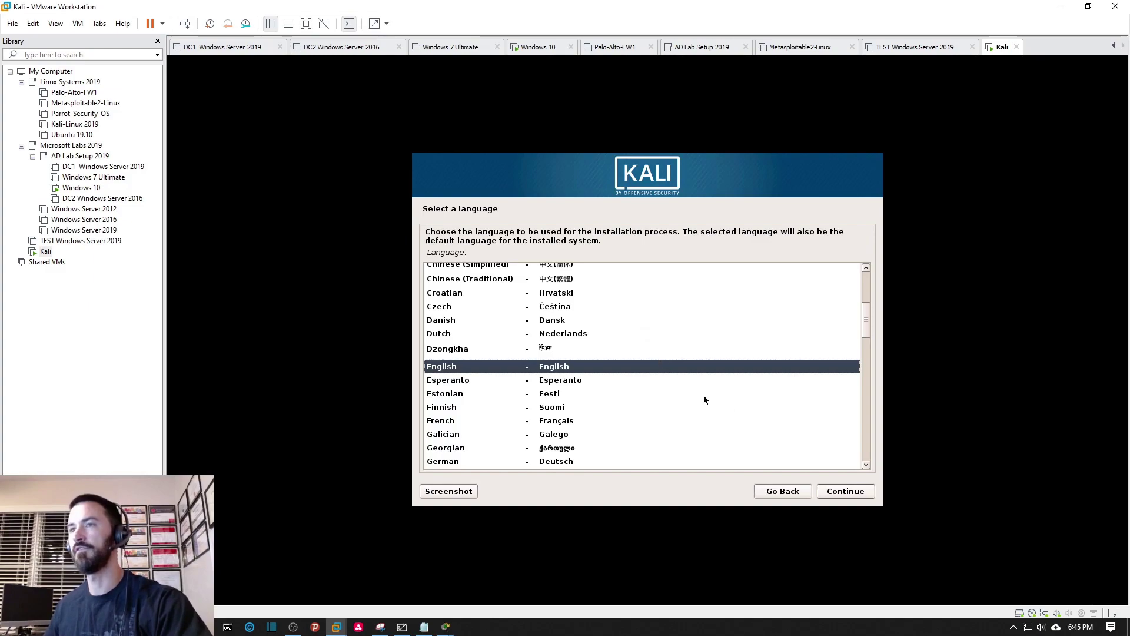
left_click(845, 499)
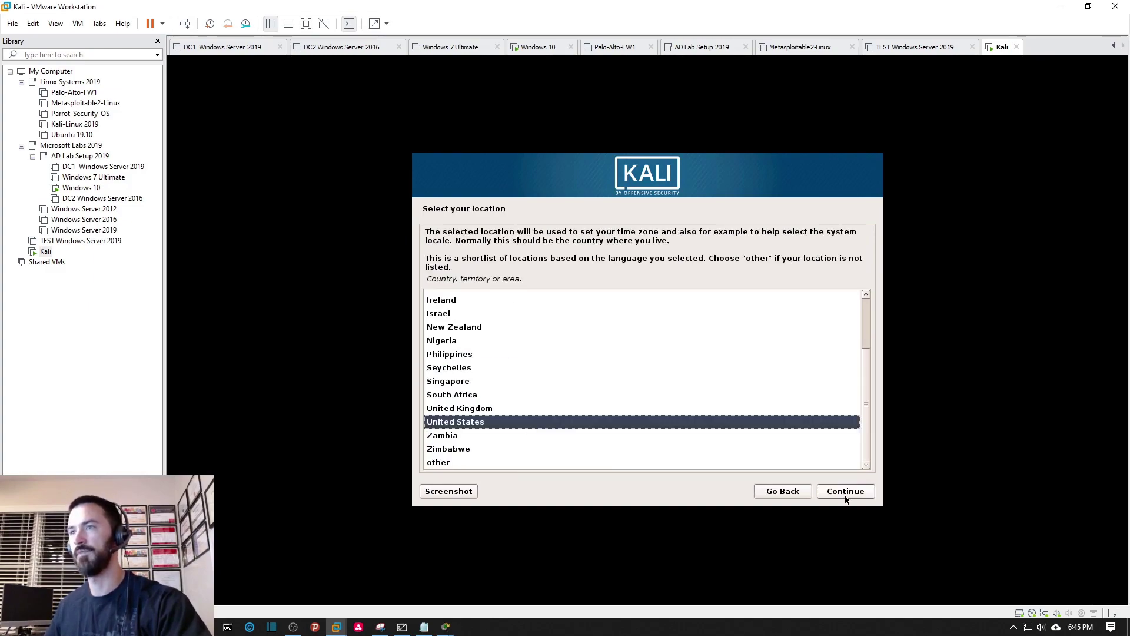
left_click(859, 494)
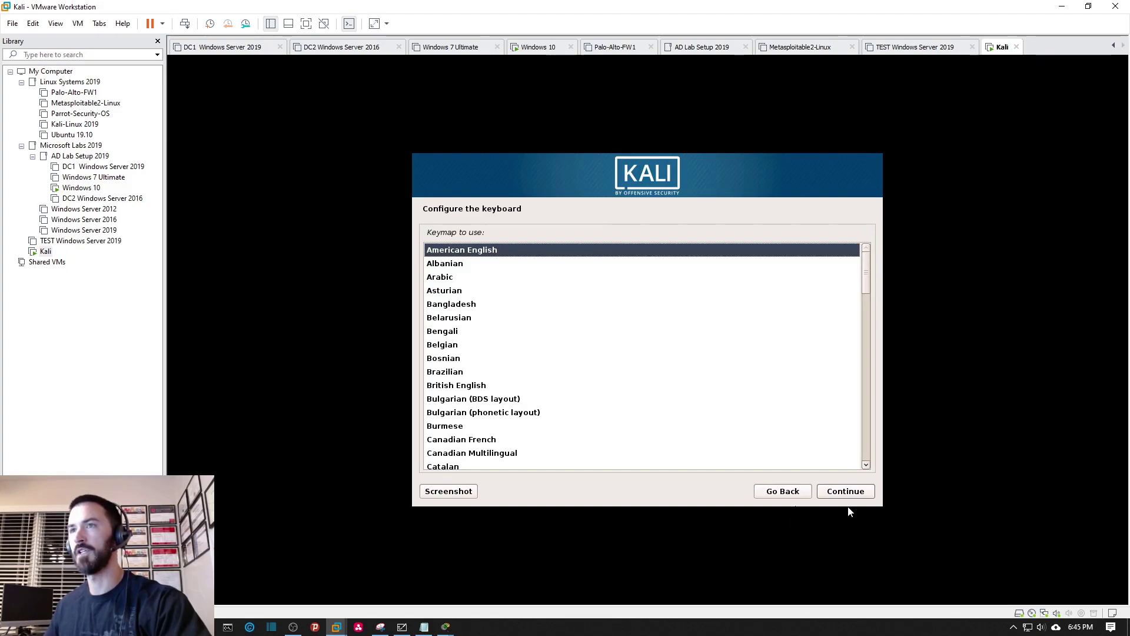
left_click(844, 493)
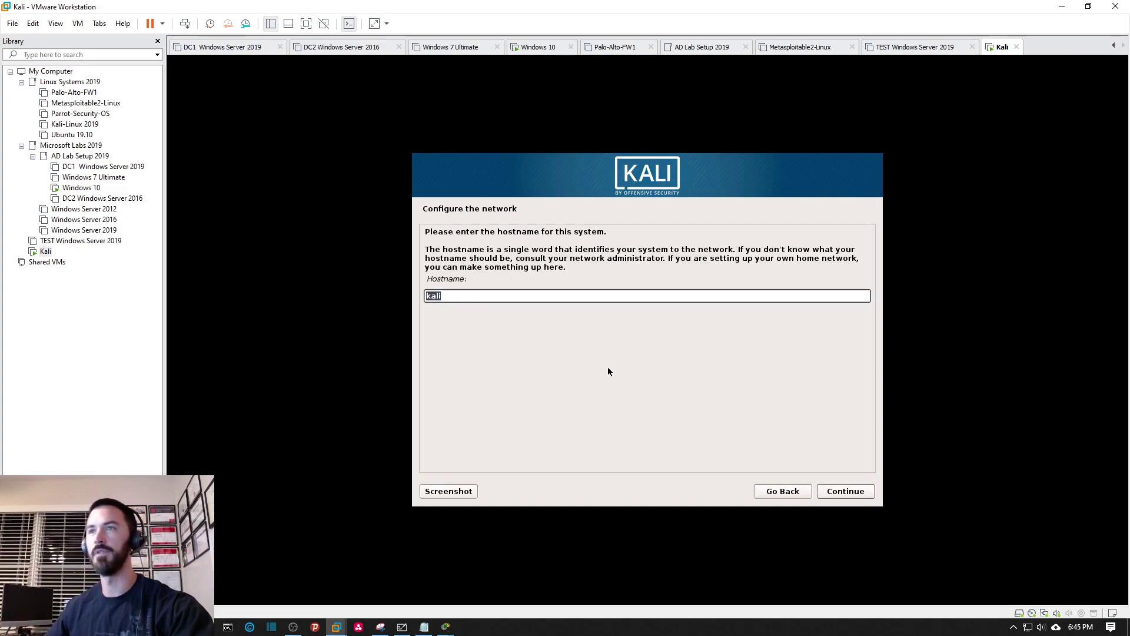
Replace the default kali hostname with 'infosecpat-kali' and continue.
left_click(444, 299)
left_click_drag(445, 299, 413, 297)
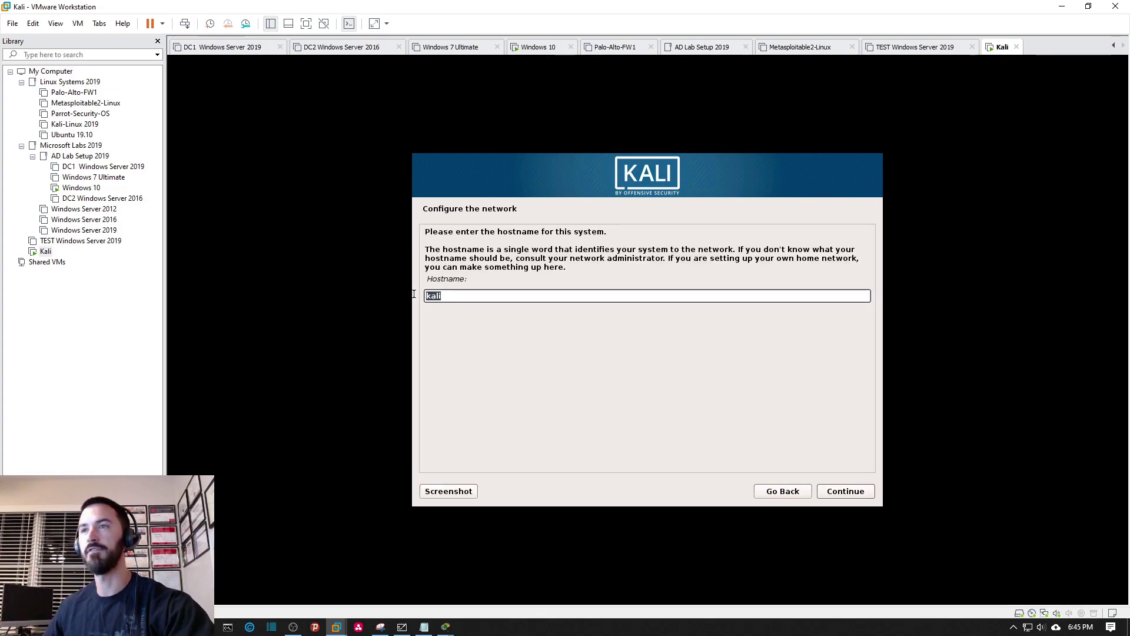
type("infor")
type("ec")
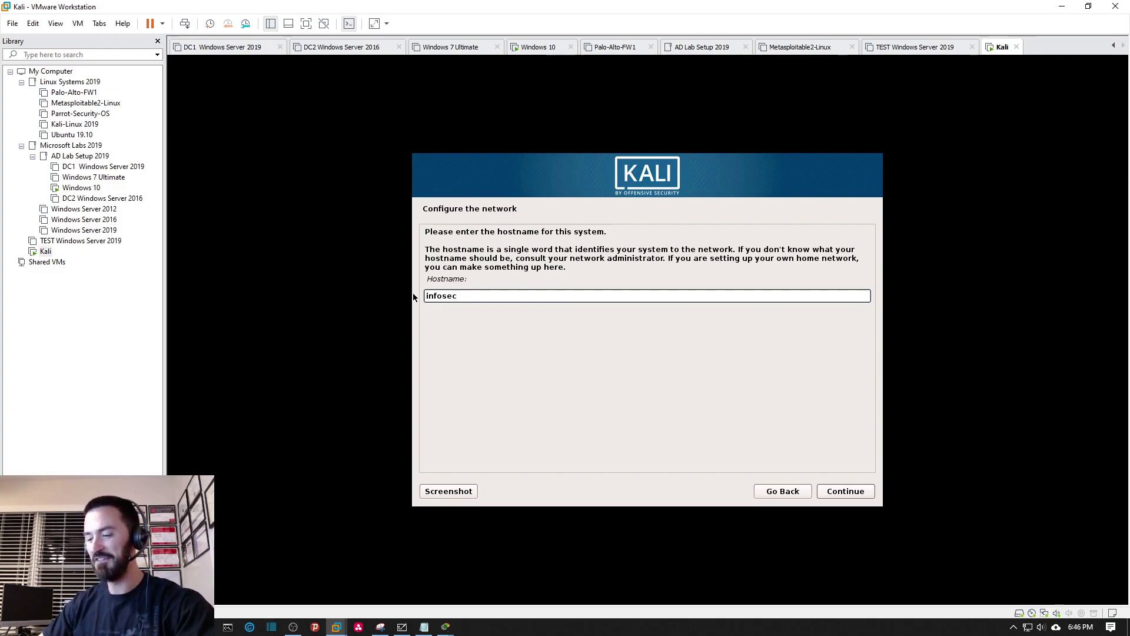
type("pat")
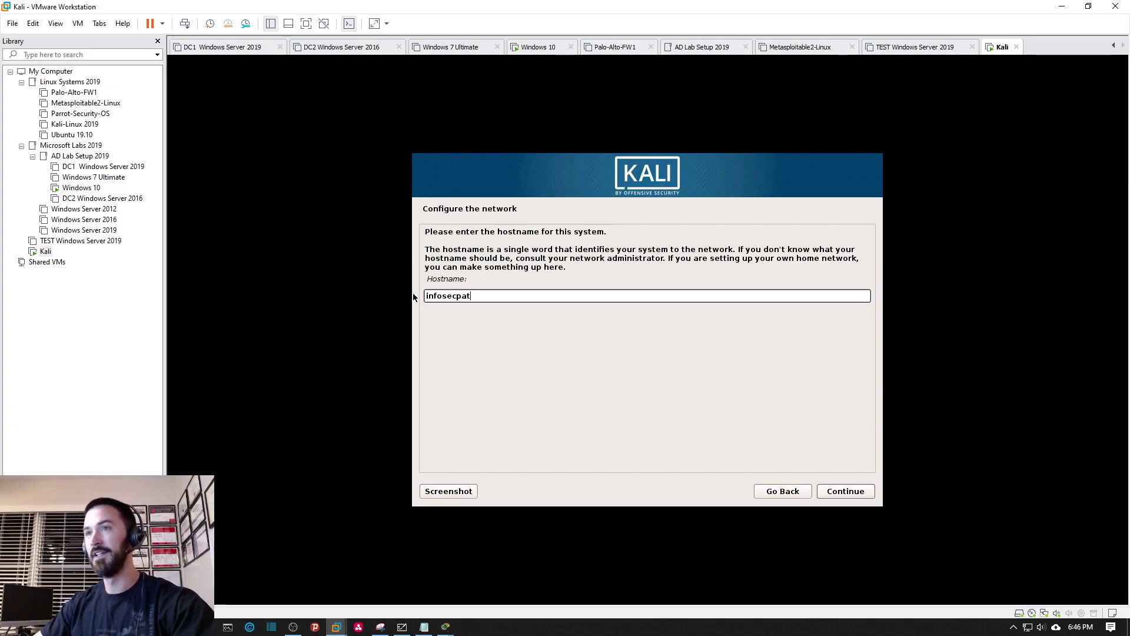
type("-kali")
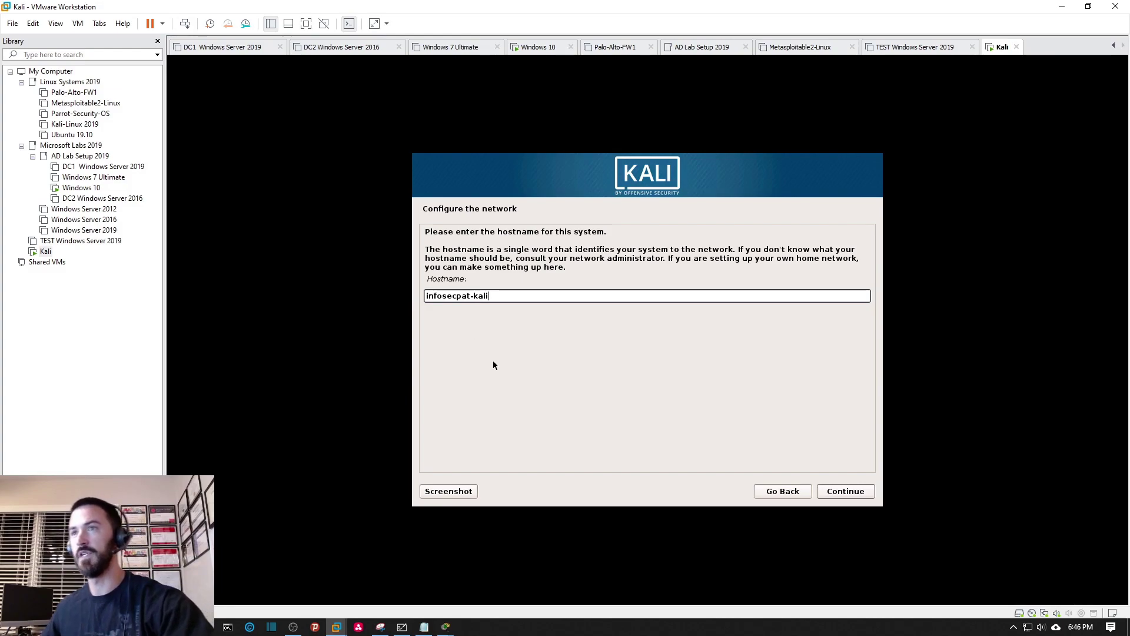
left_click(839, 492)
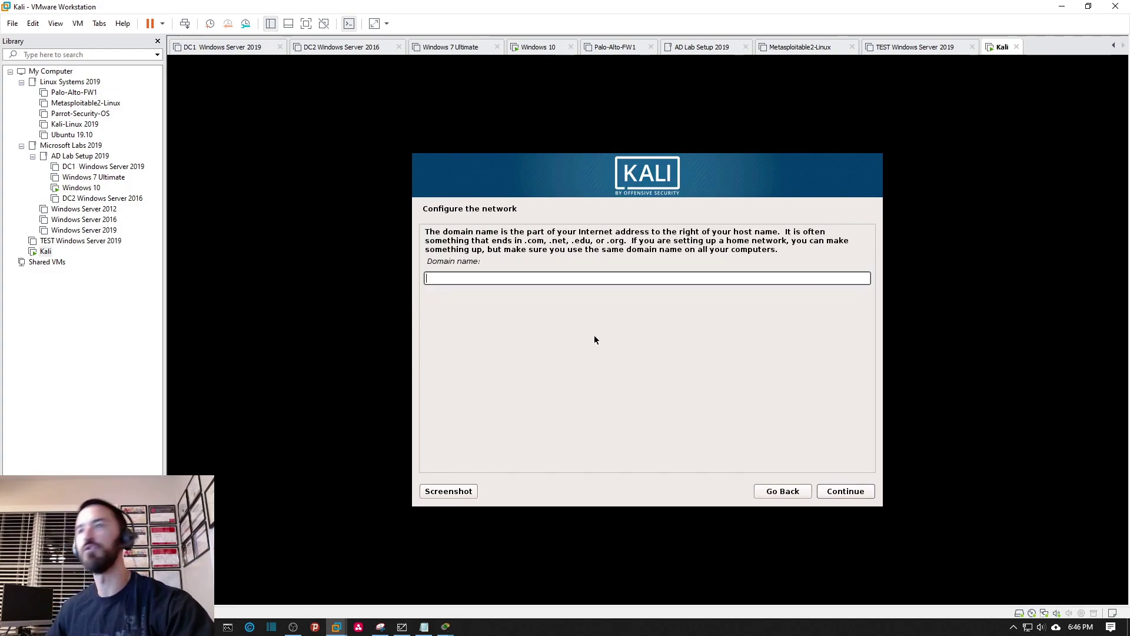
Leave the domain name empty, set and confirm the root password, and accept the Eastern time zone.
left_click(825, 495)
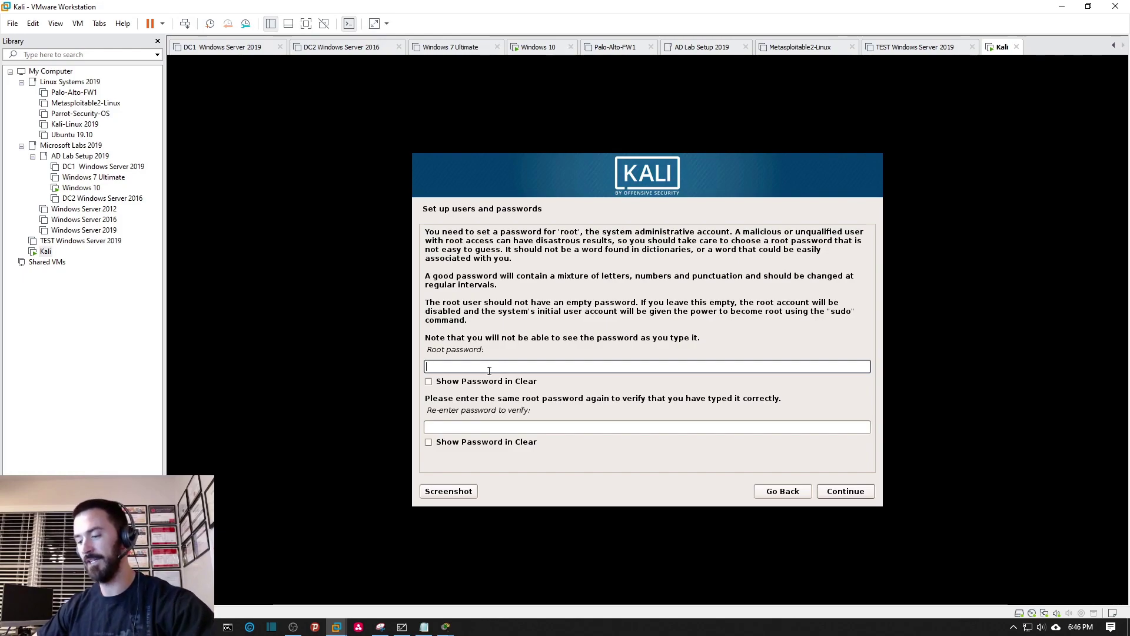
type("*********")
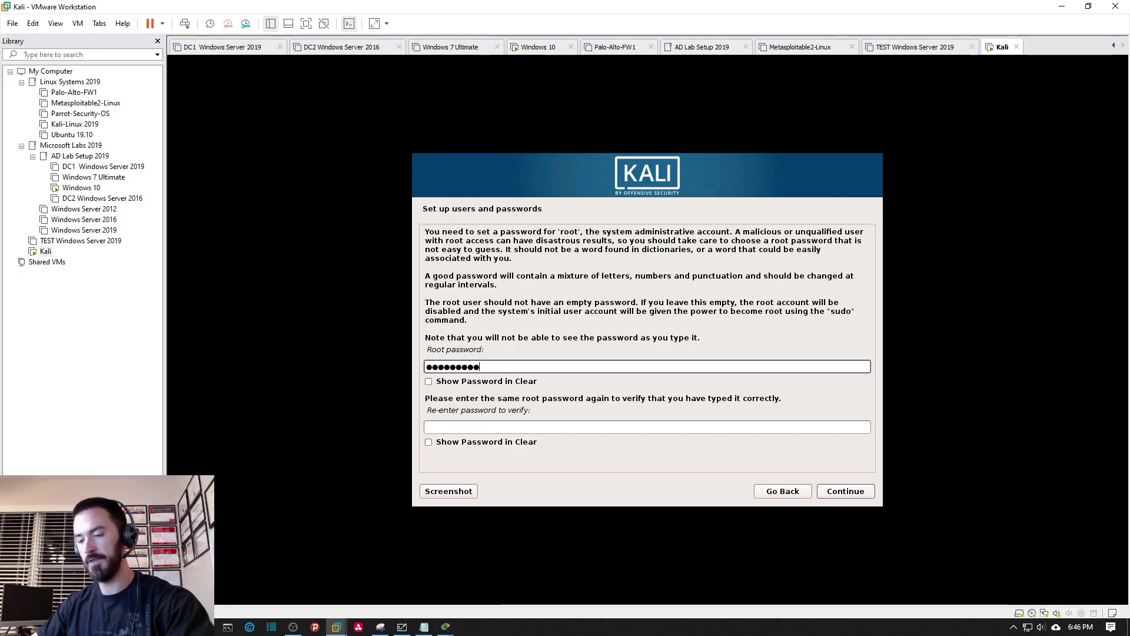
key("Tab")
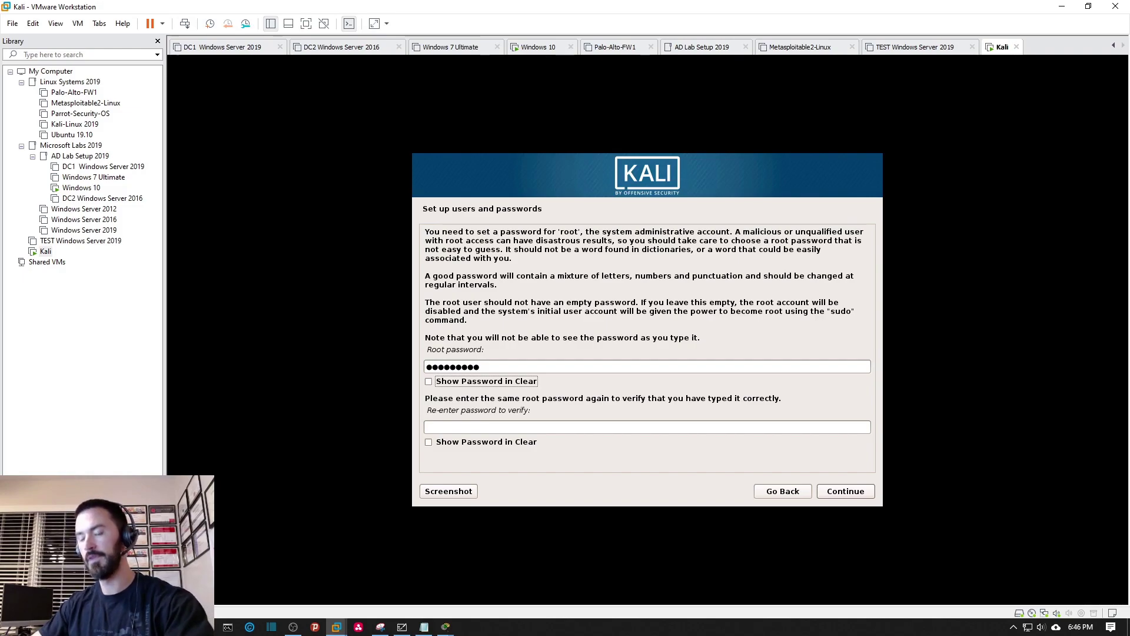
left_click(455, 426)
type("*********")
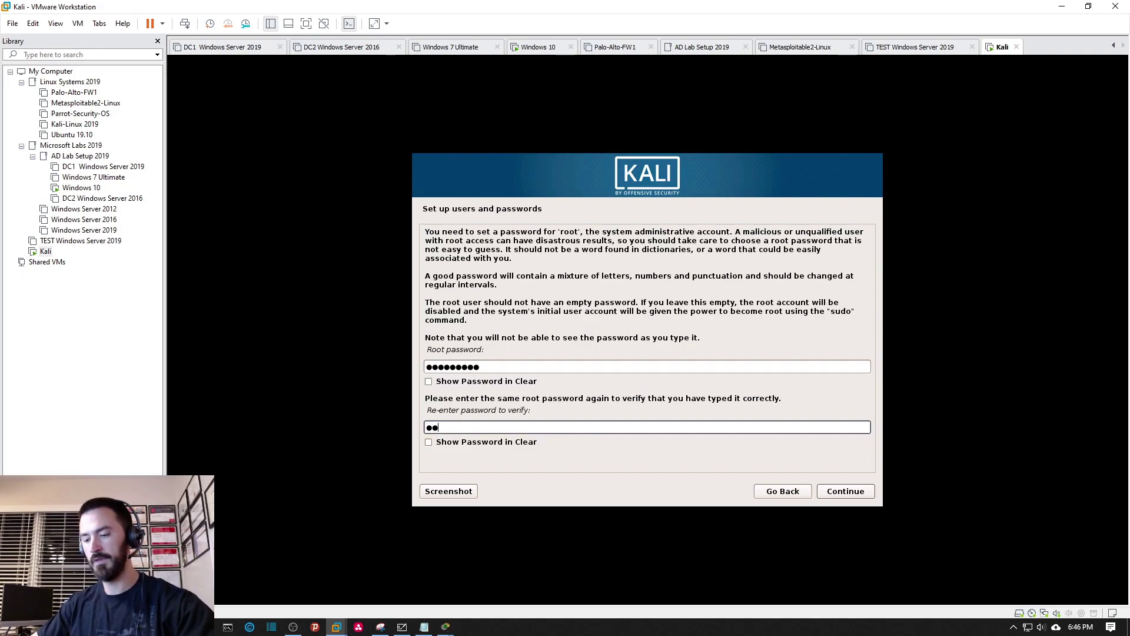
left_click(848, 490)
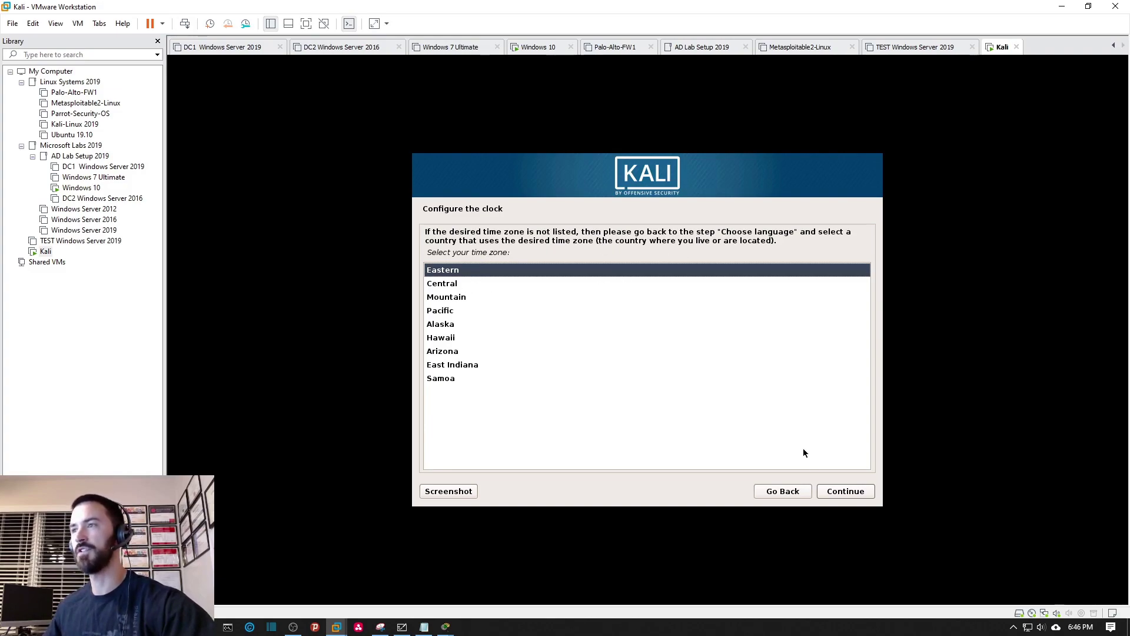
left_click(849, 491)
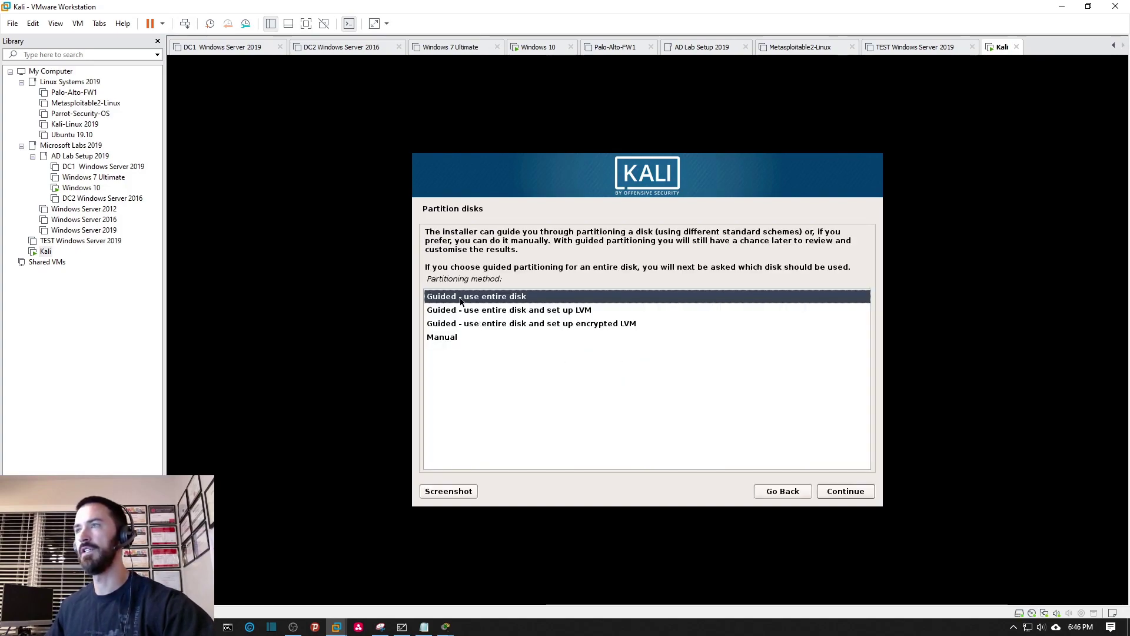
Guided-partition the whole 26.8 GB virtual disk as one partition and write the changes to disk.
left_click(841, 493)
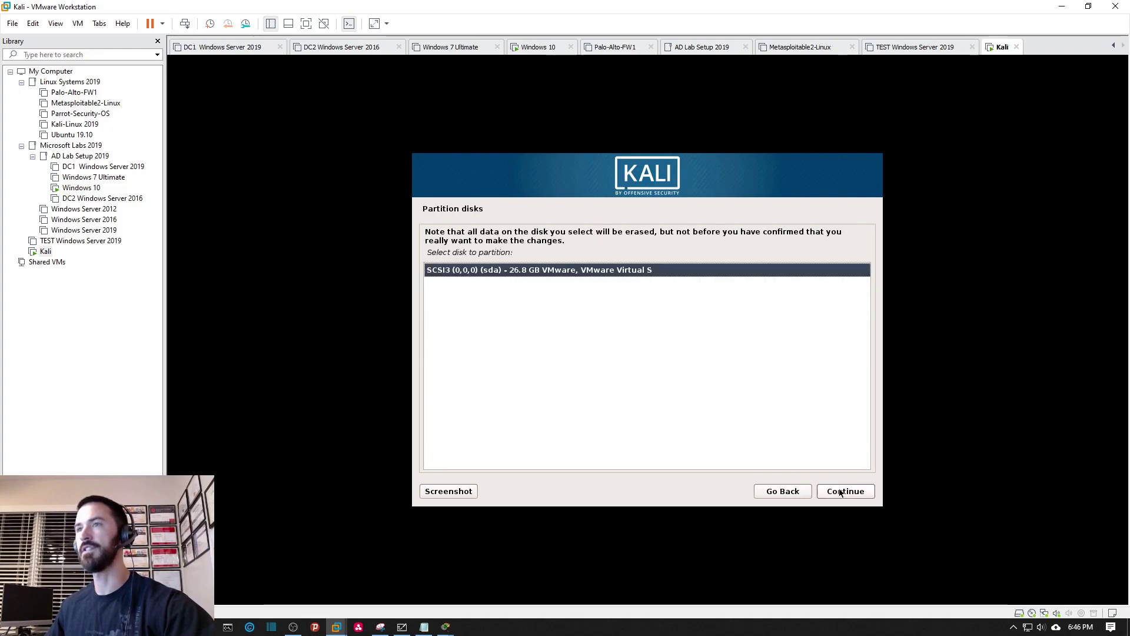
left_click(843, 494)
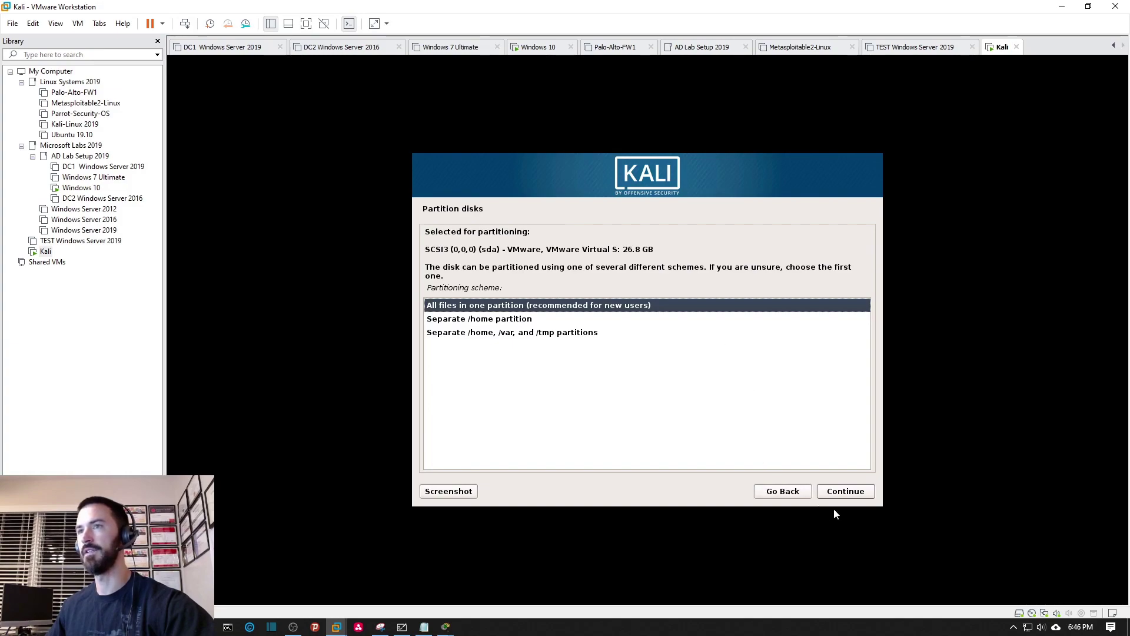
left_click(850, 493)
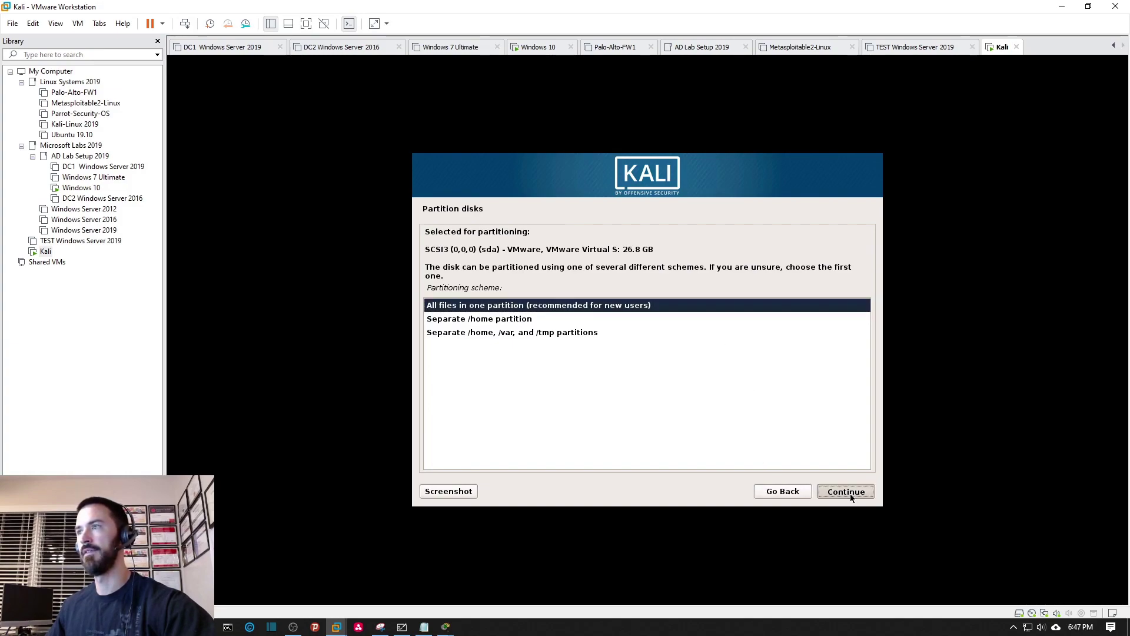
left_click(848, 491)
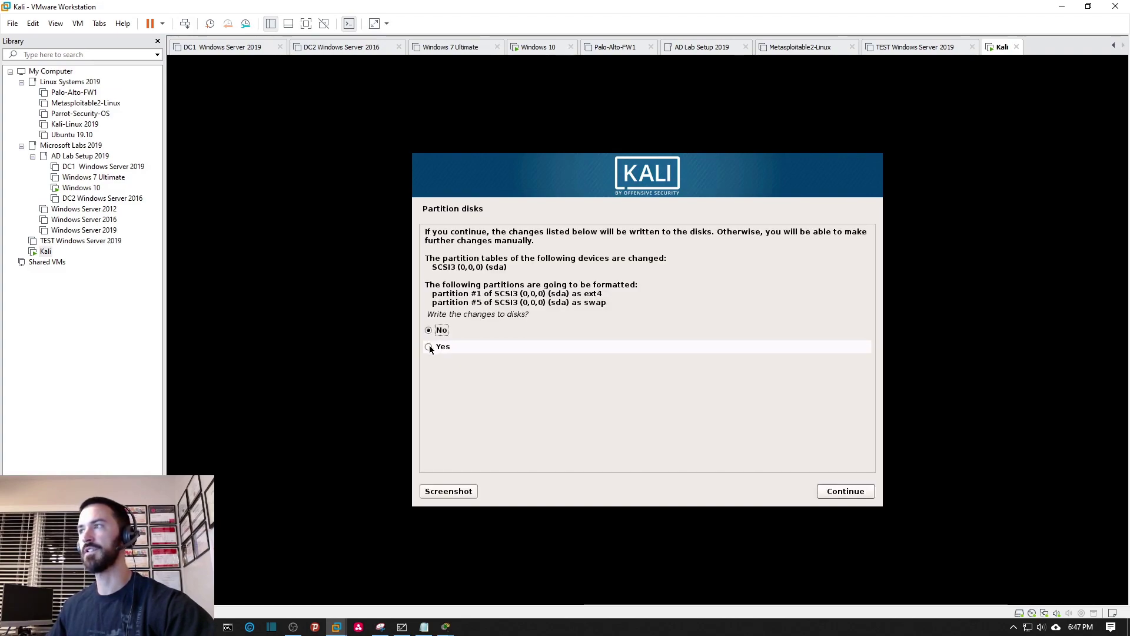
left_click(429, 347)
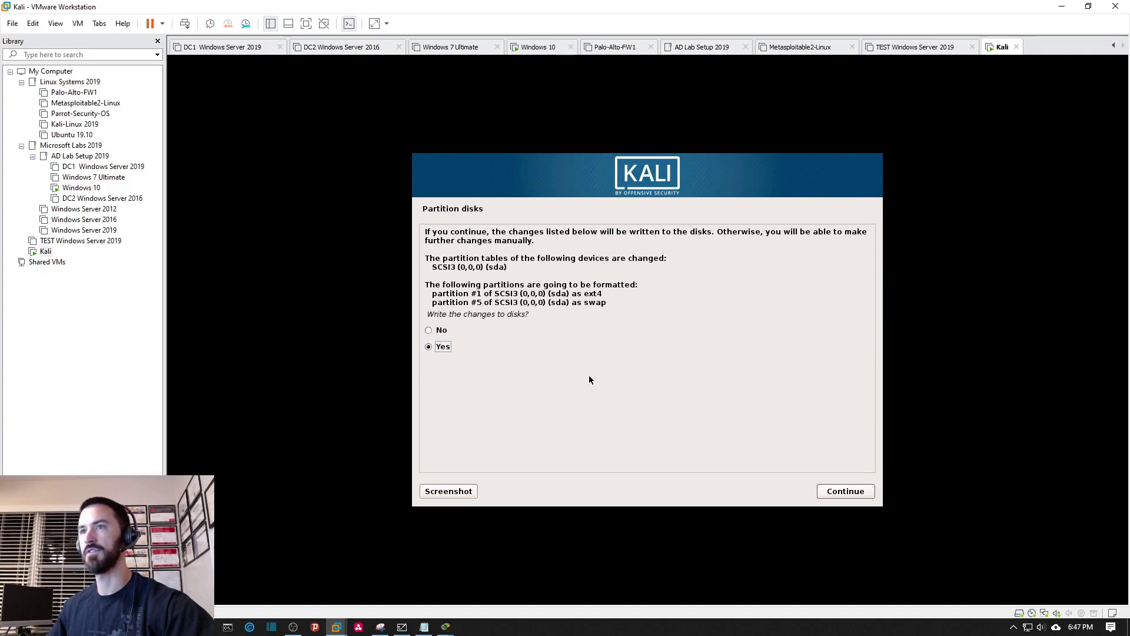
left_click(841, 493)
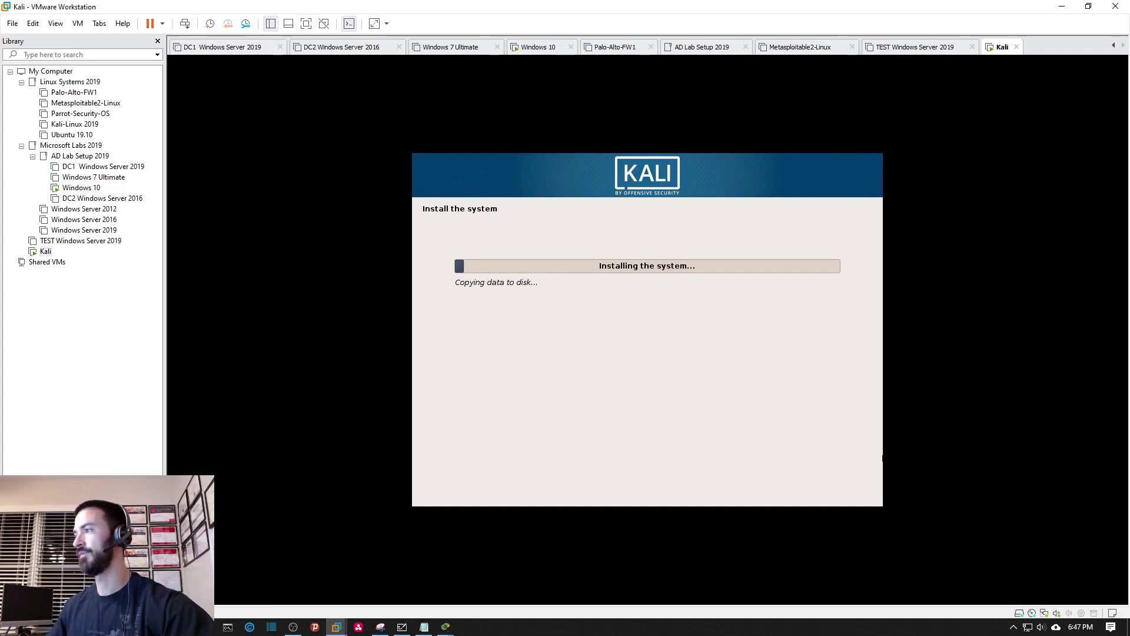
Answer No to using a network mirror and continue the installation.
key("alt+Tab")
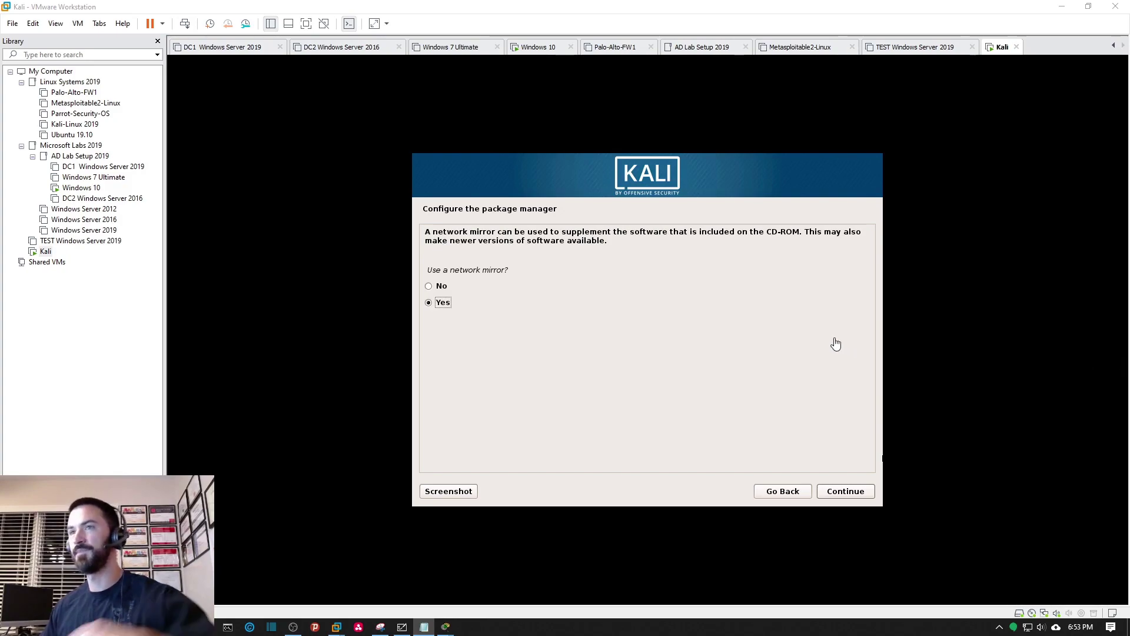
left_click(428, 286)
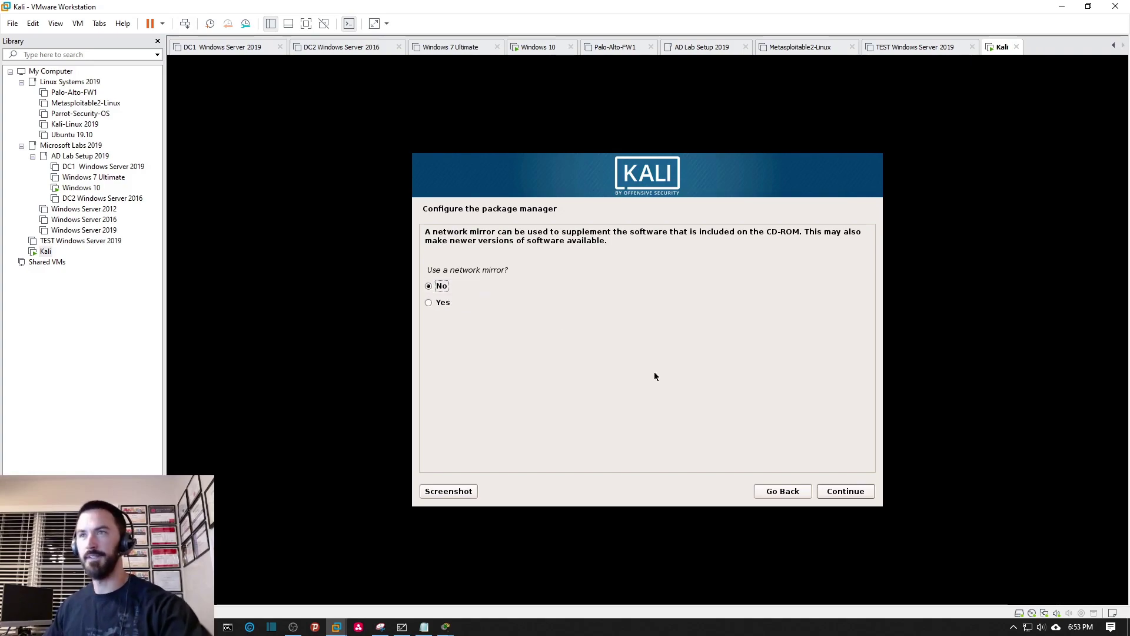
left_click(857, 491)
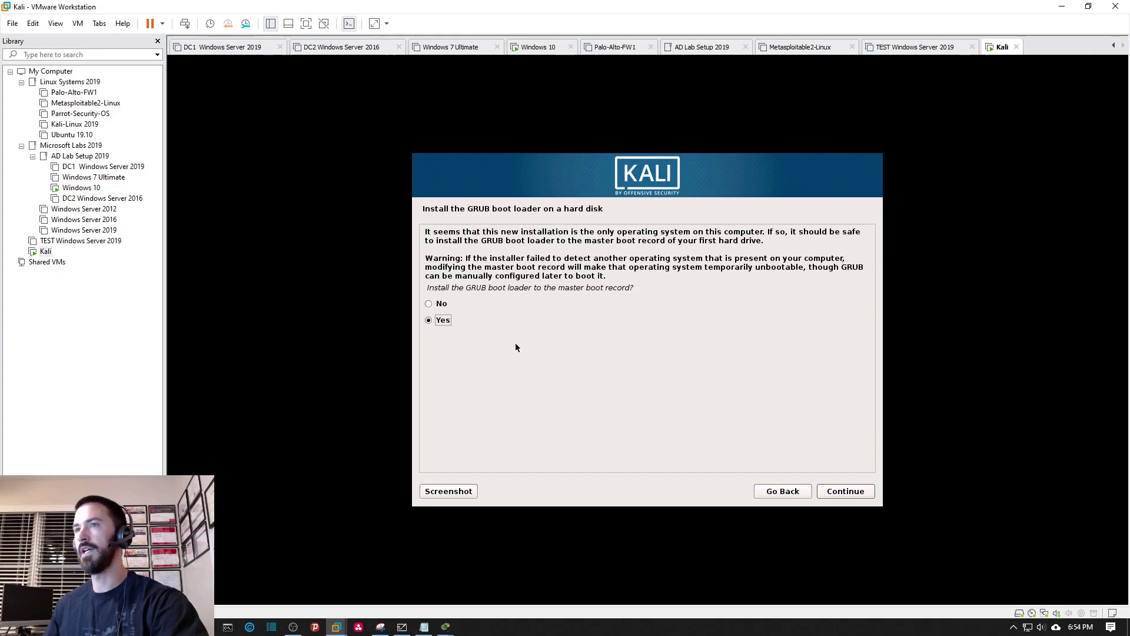
Install the GRUB boot loader to the master boot record on /dev/sda.
left_click(823, 491)
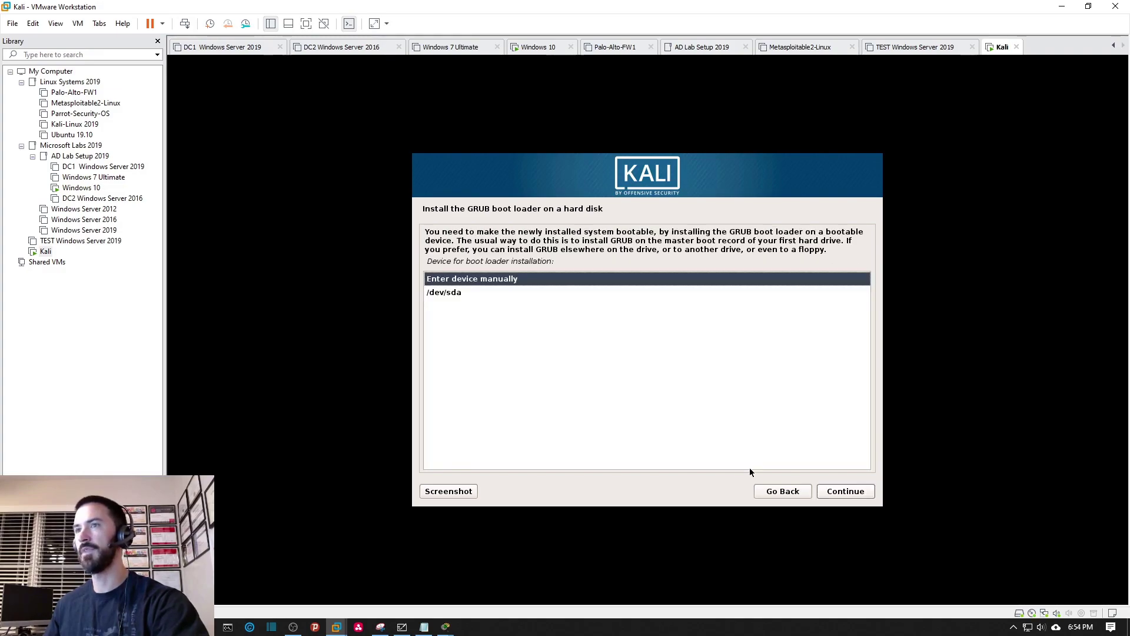
left_click(445, 294)
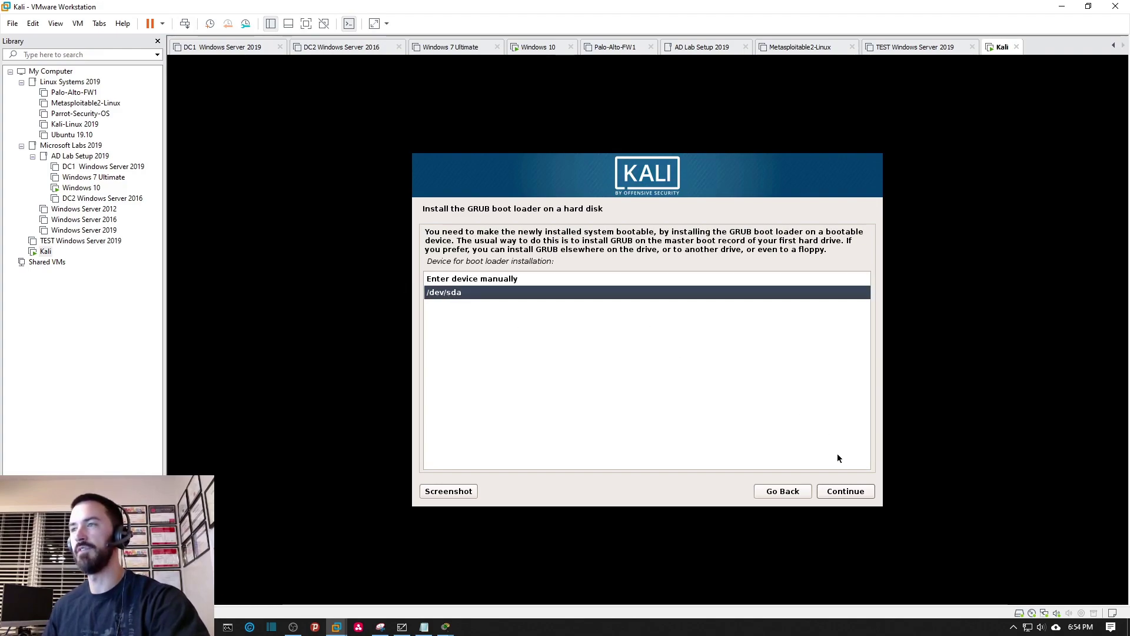
left_click(840, 493)
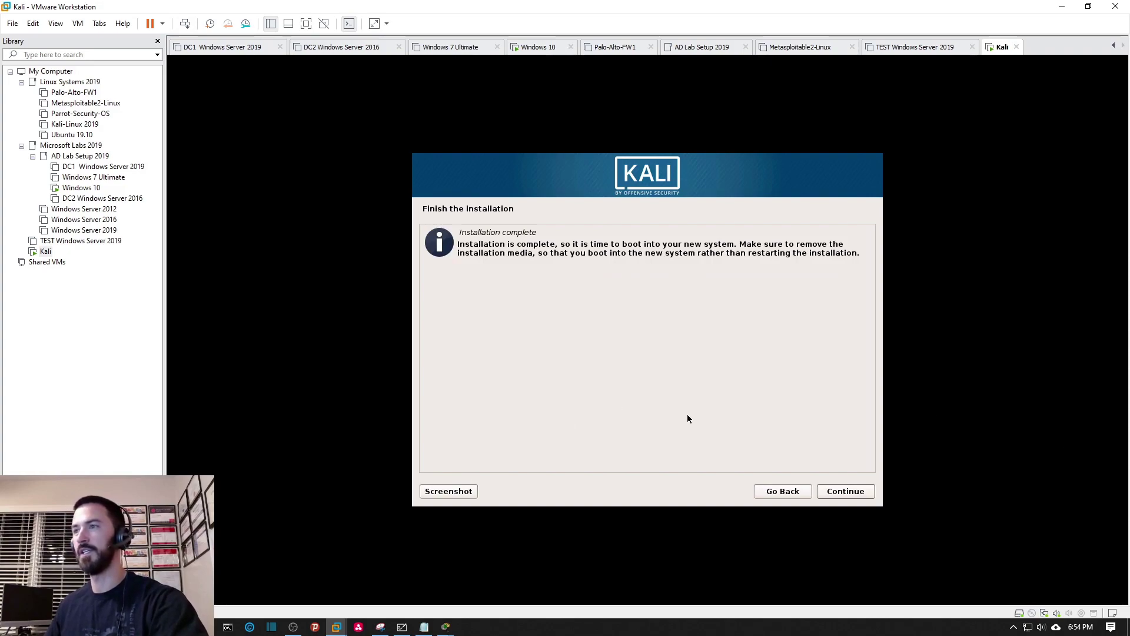
Finish the installation and let the VM reboot to the Kali login screen.
left_click(840, 496)
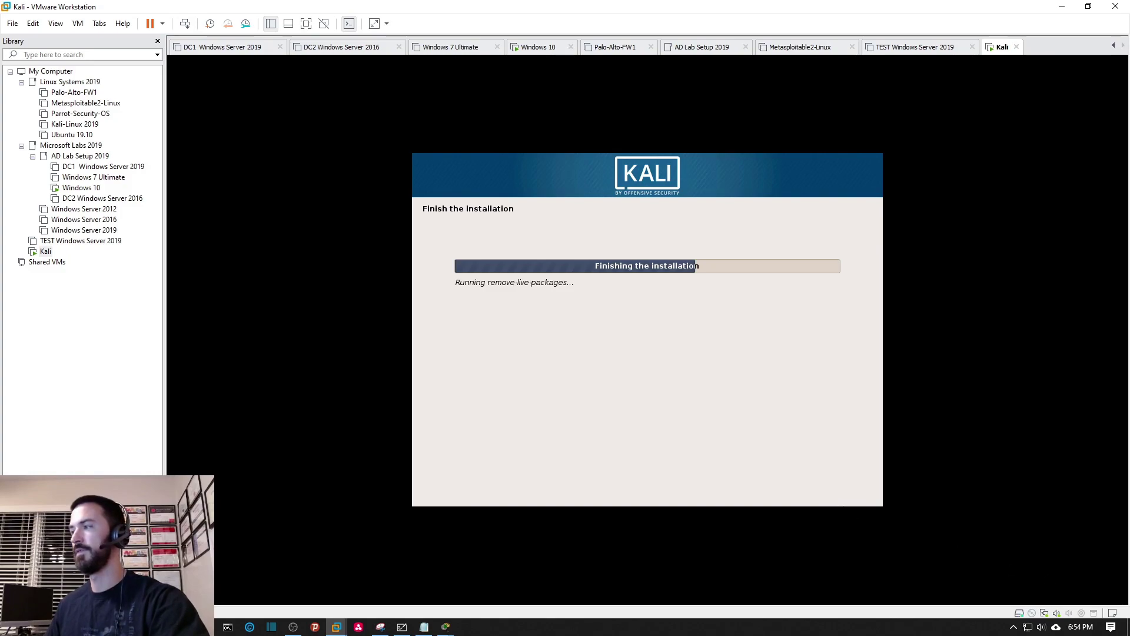
key("alt+Tab")
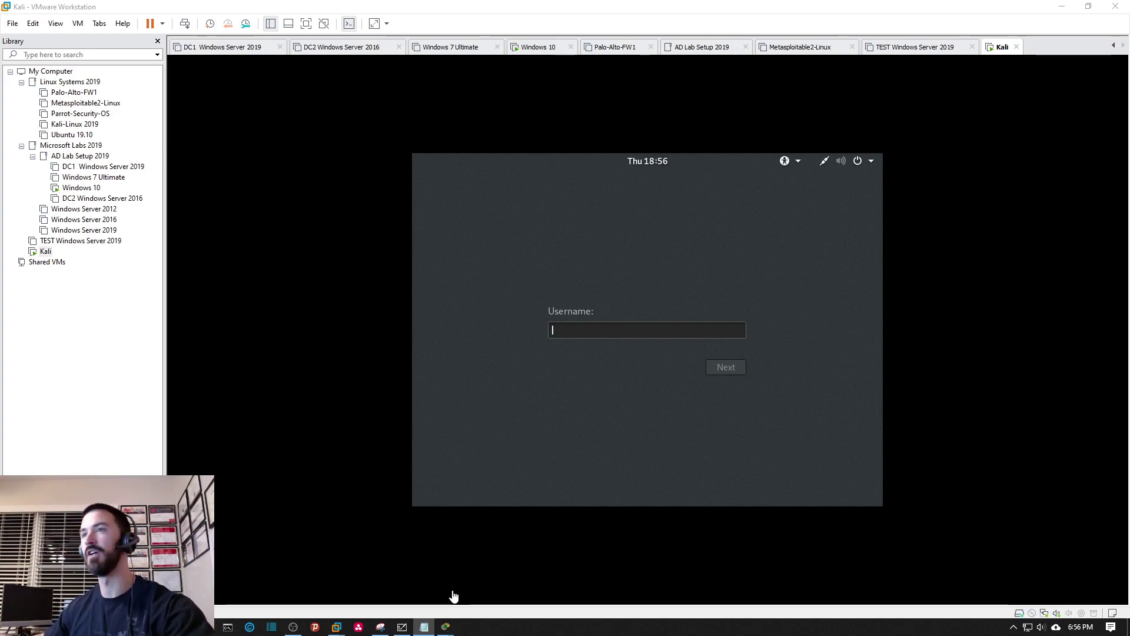
Log in to Kali with username root and the root password.
left_click(604, 331)
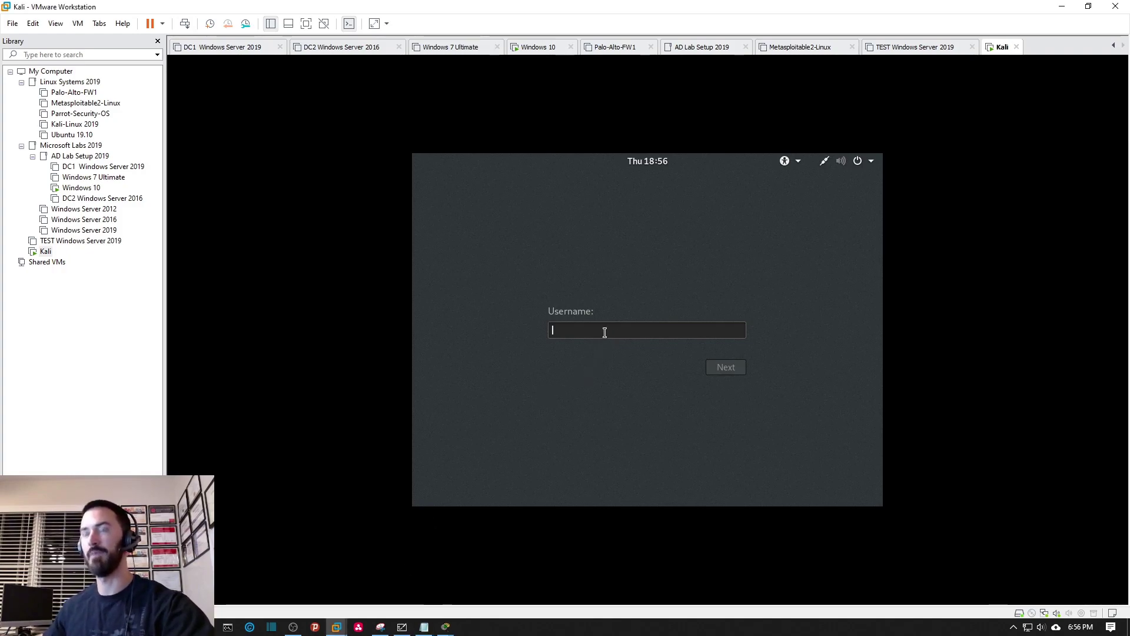
type("root")
key("Return")
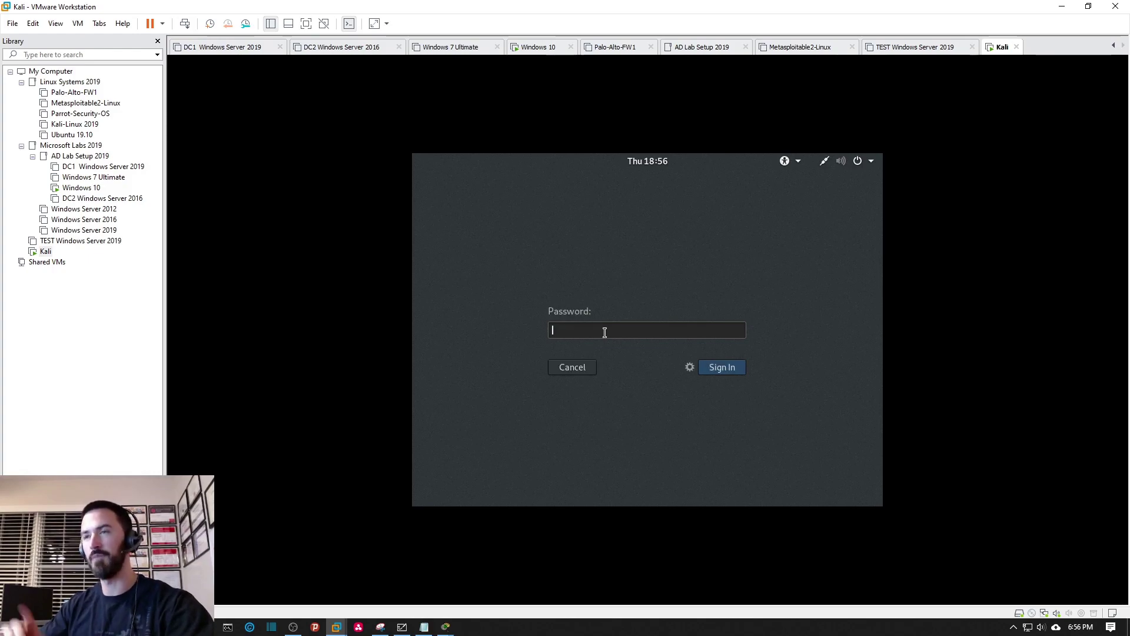
type("*********")
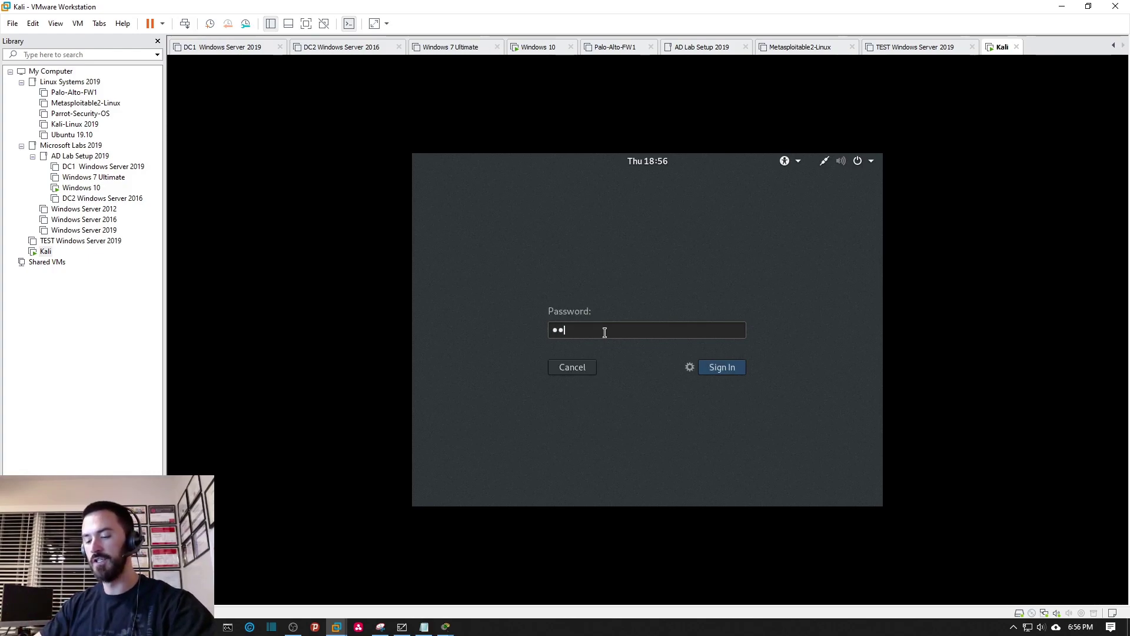
key("Return")
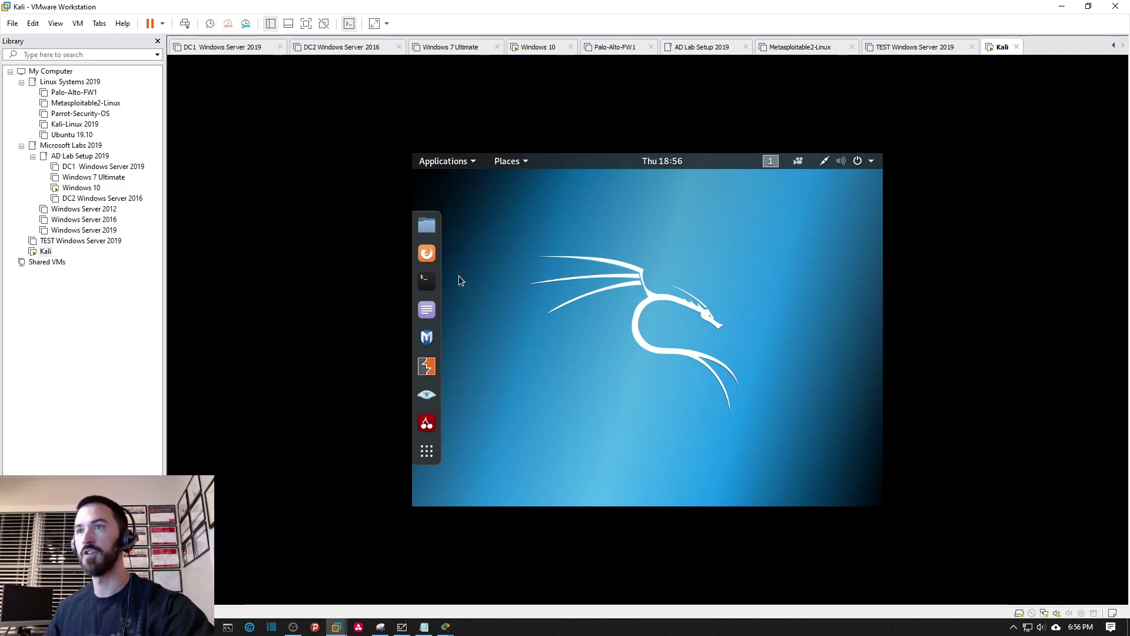
Toggle full screen on and off, select Kali in the Library, and run Install VMware Tools.
left_click(306, 23)
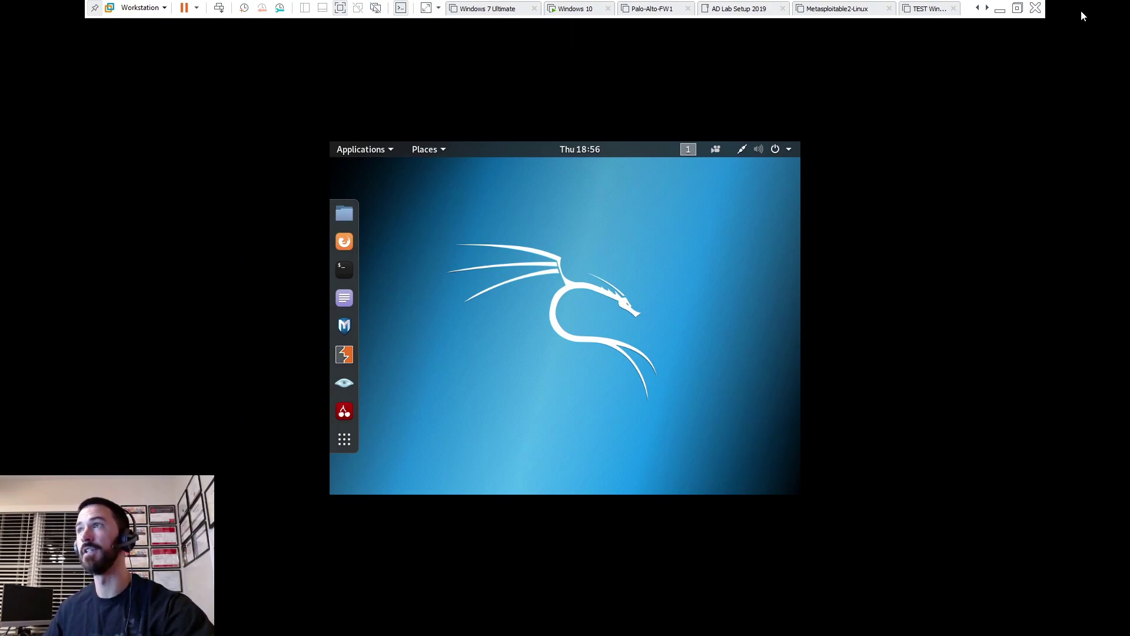
left_click(1017, 8)
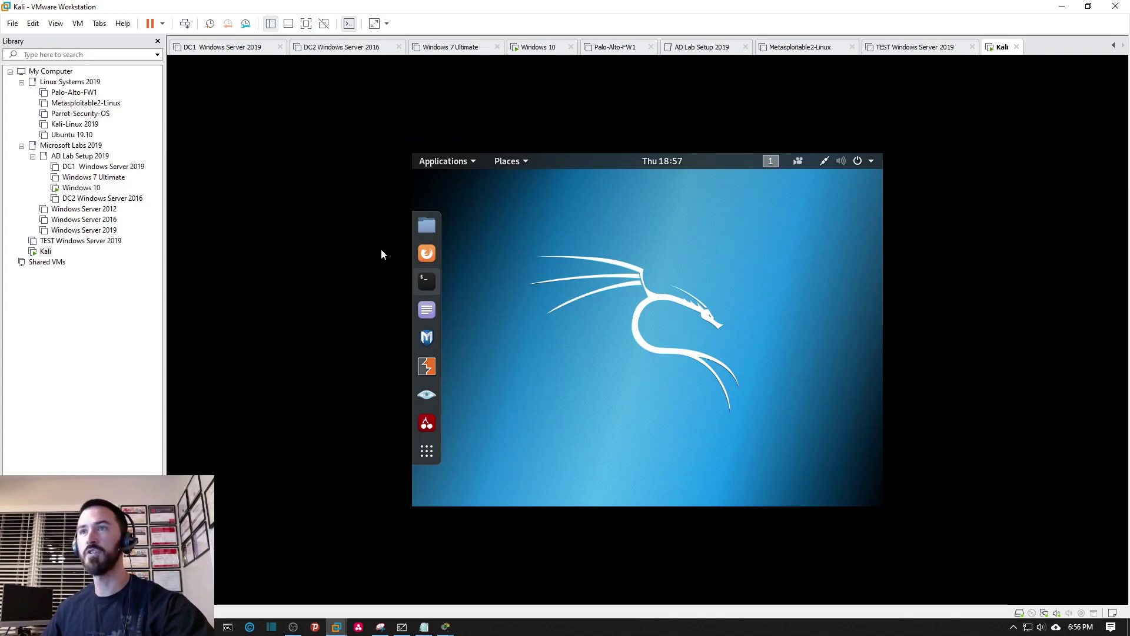
left_click(46, 253)
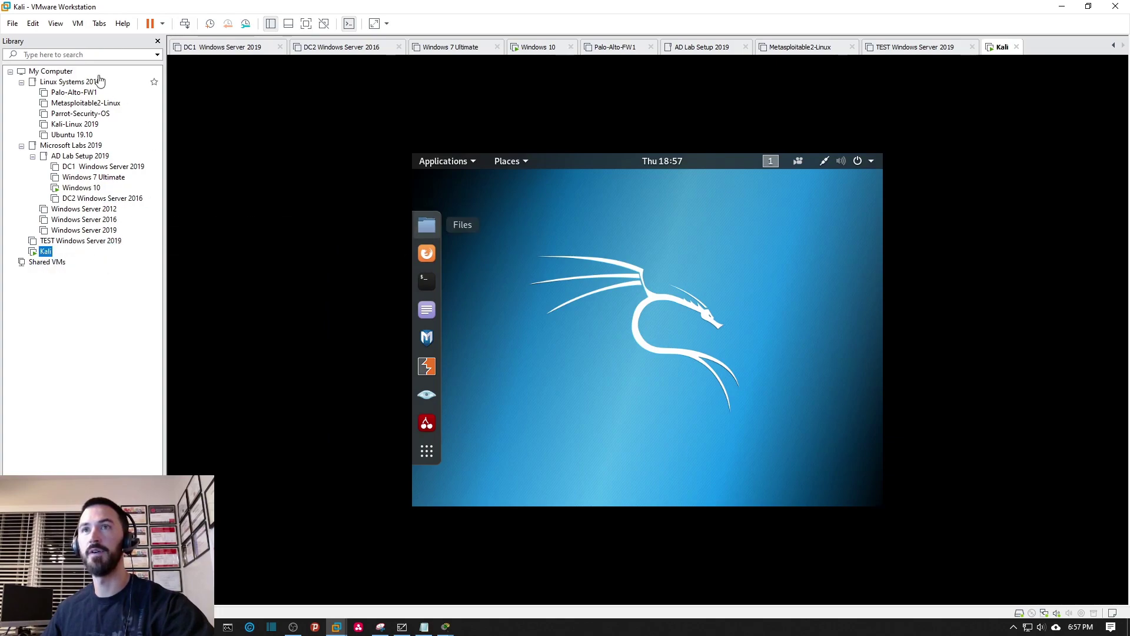
left_click(78, 24)
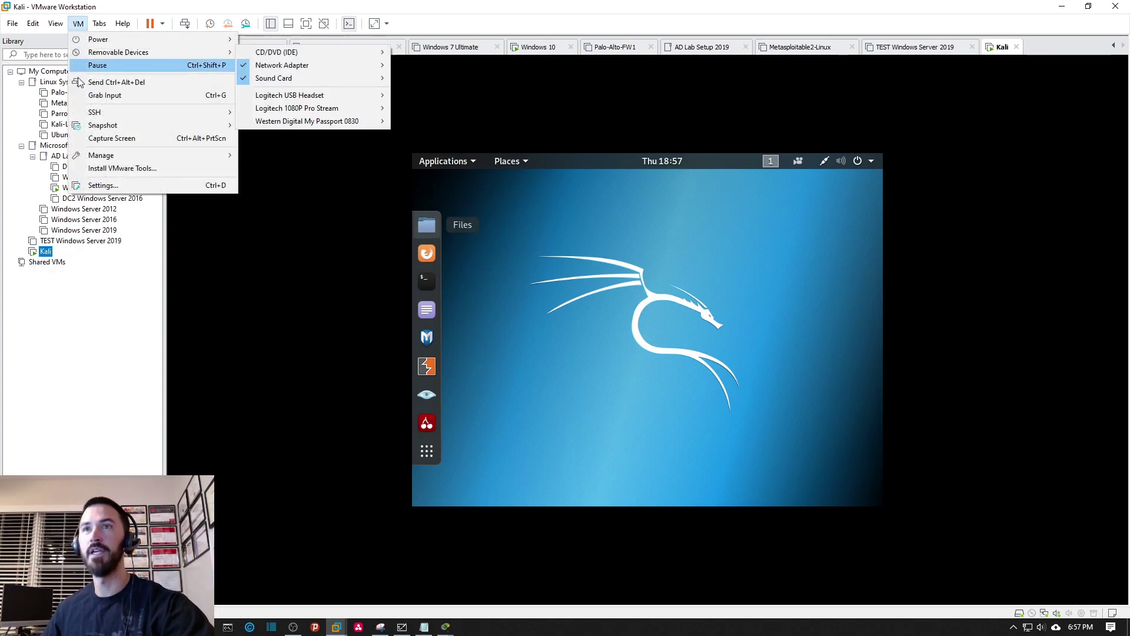
left_click(107, 172)
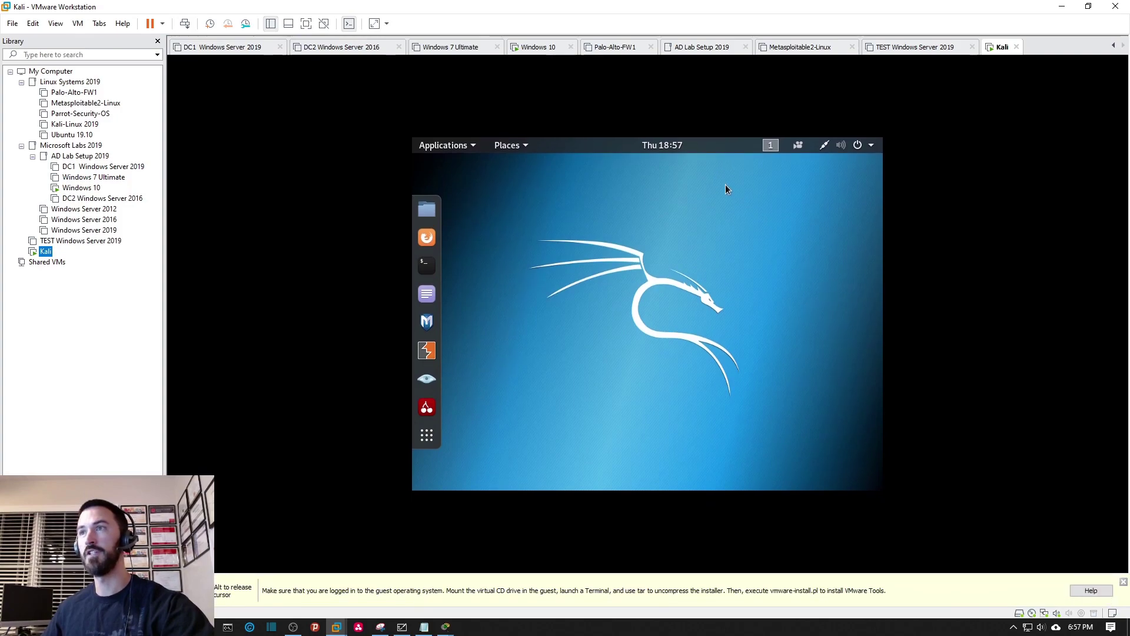
Copy VMwareTools-10.3.10-13959562.tar.gz from the mounted VMware Tools disc to the Desktop.
left_click(1124, 582)
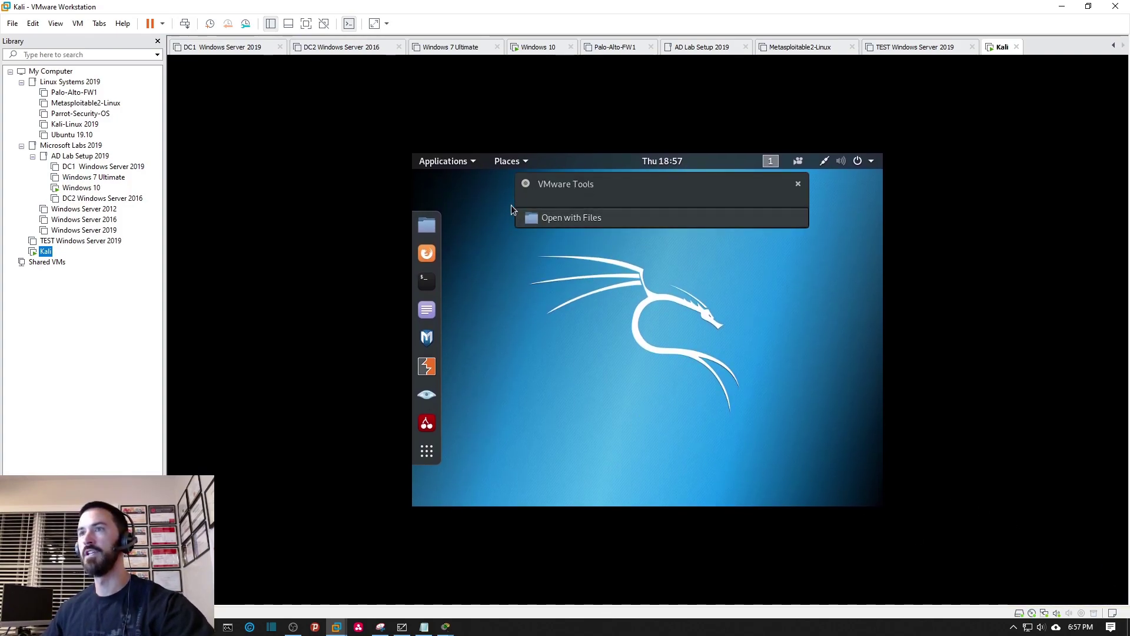
left_click(509, 162)
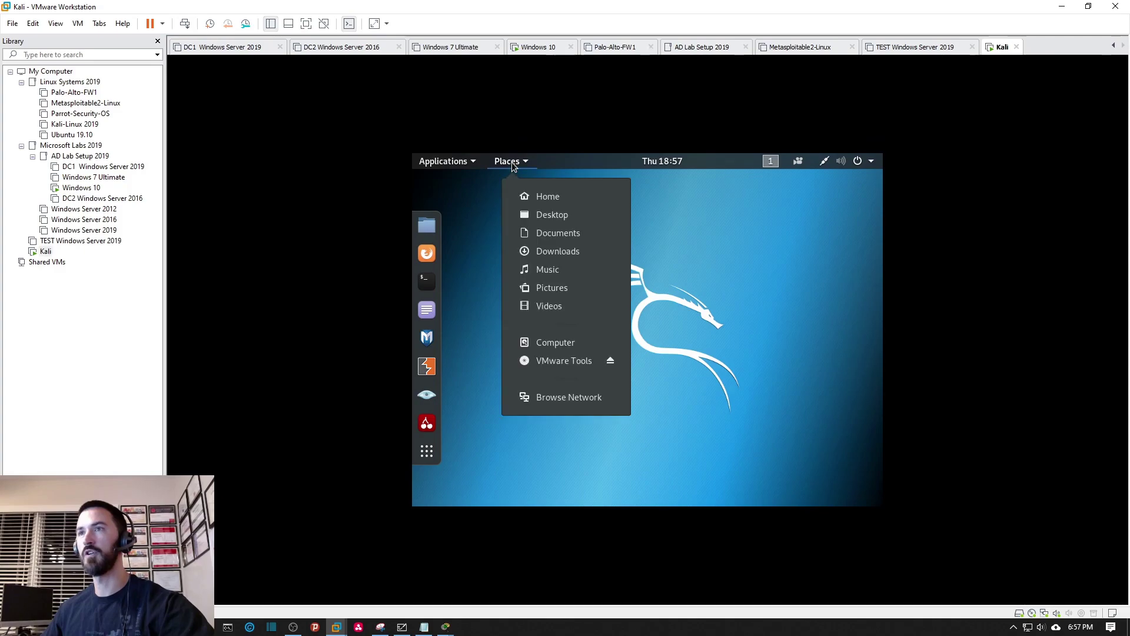
left_click(541, 365)
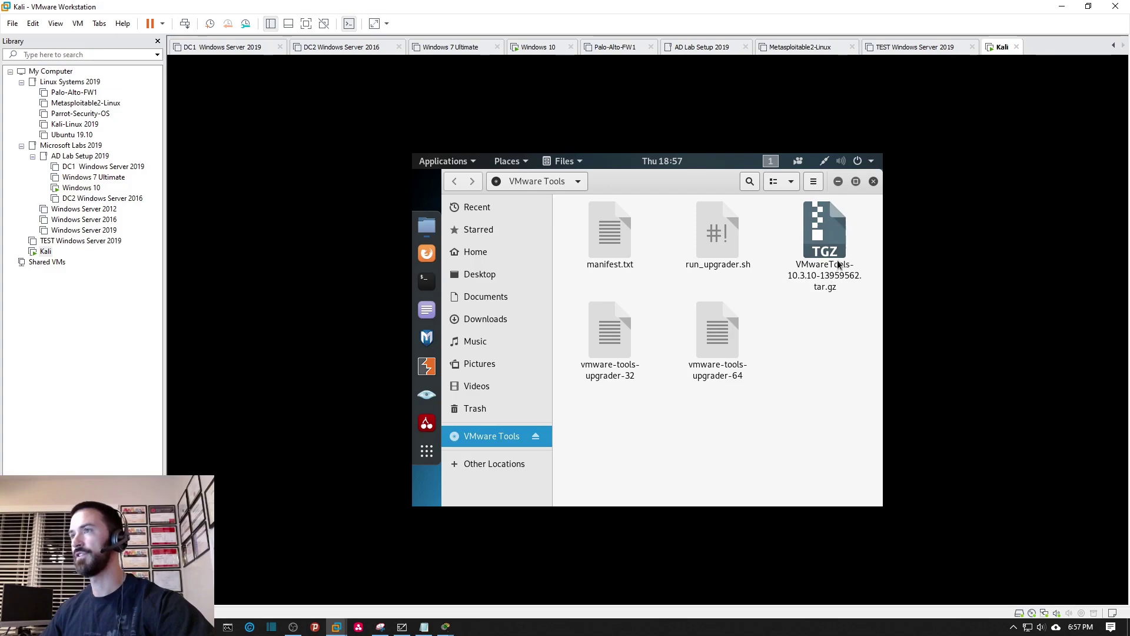
left_click_drag(808, 269, 505, 277)
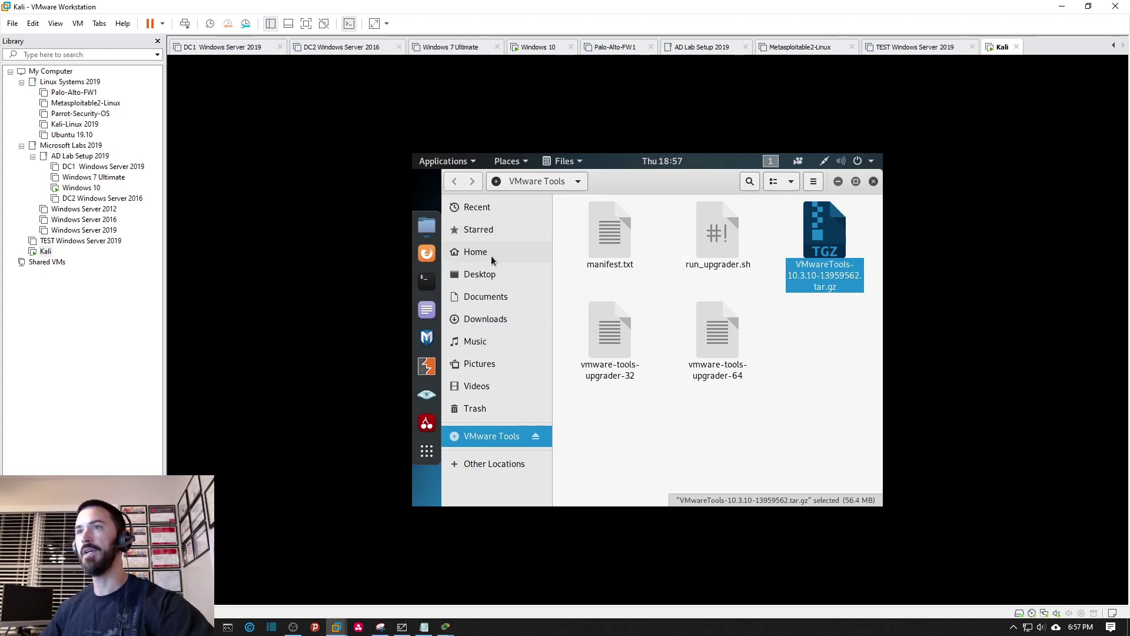
left_click(479, 277)
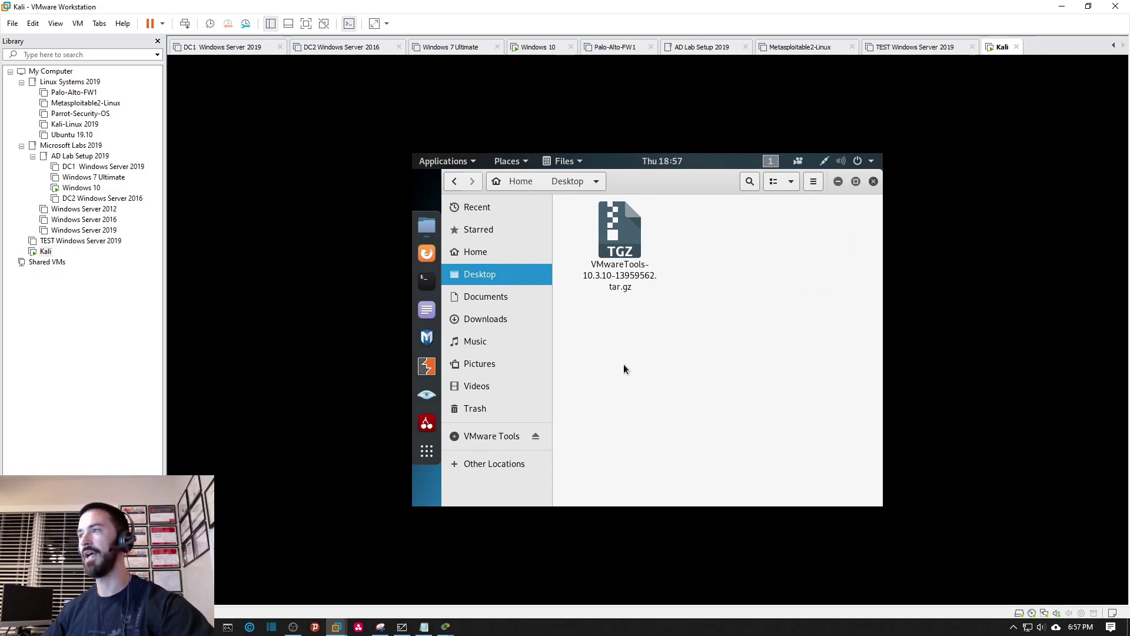
Open a terminal in the Desktop folder and list its files with ls.
right_click(697, 357)
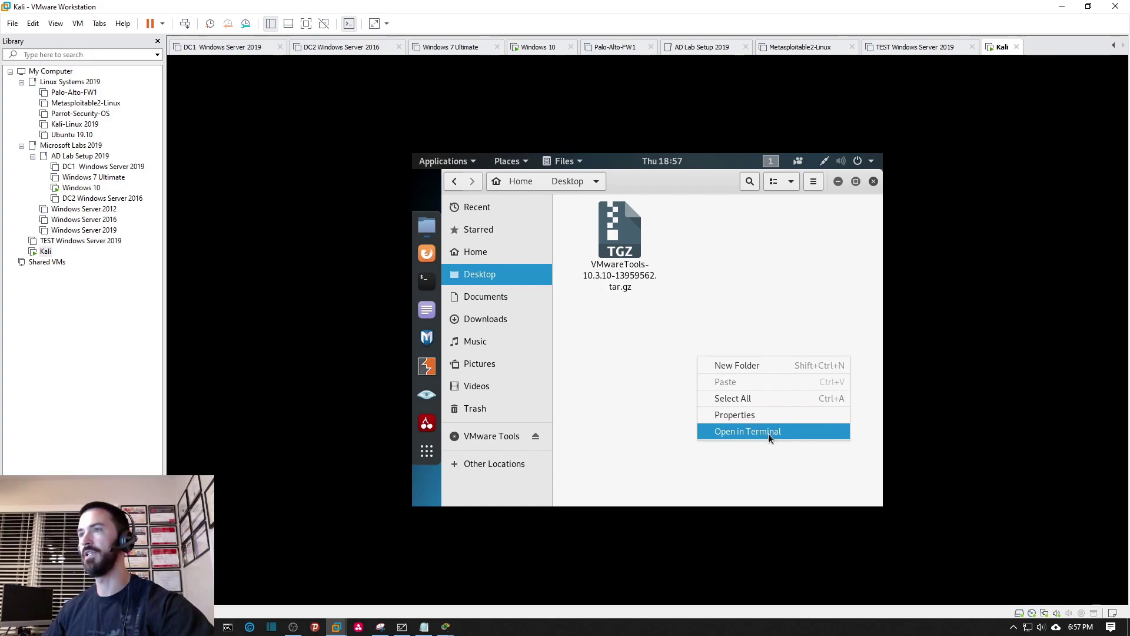
left_click(768, 433)
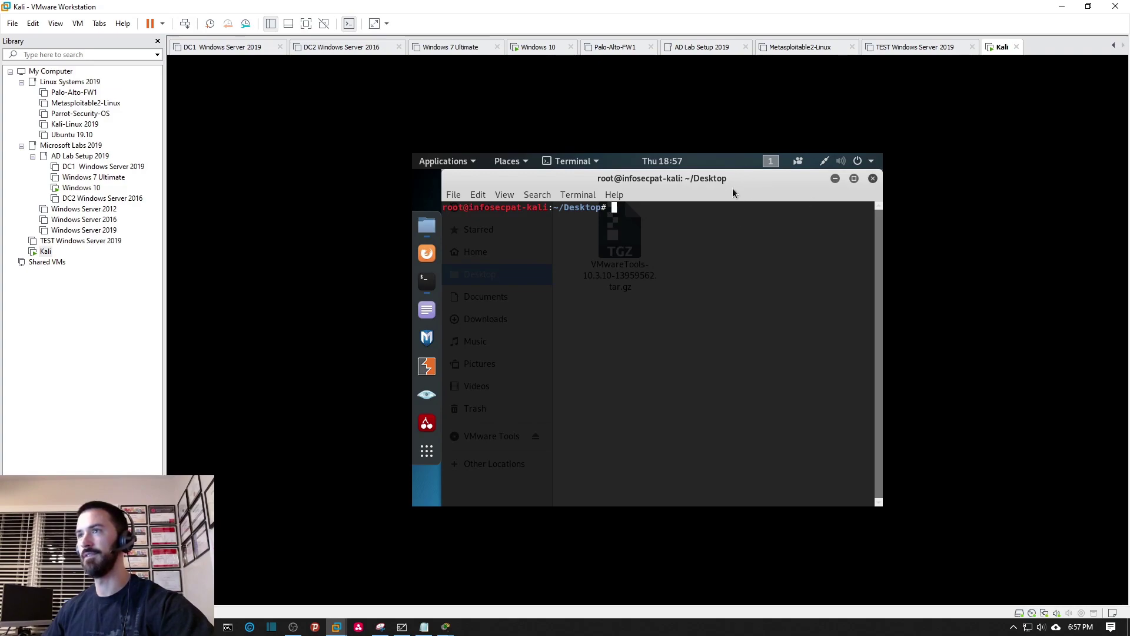
left_click_drag(740, 199, 721, 223)
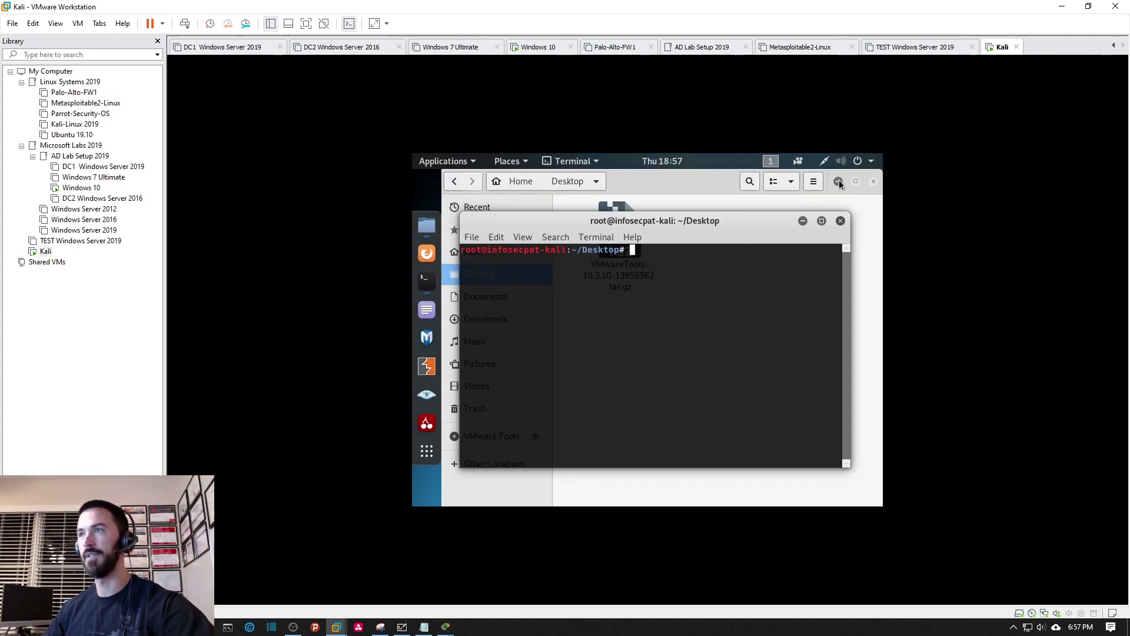
type("ls")
key("Return")
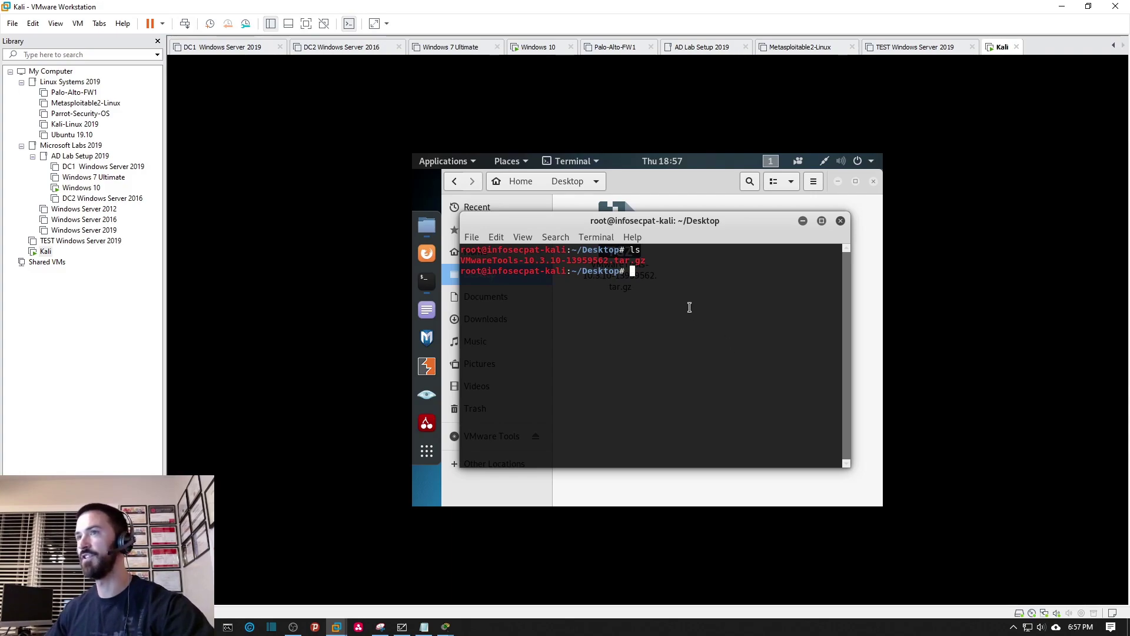
Extract the VMware Tools archive with tar -xf and confirm the vmware-tools-distrib folder with ls.
left_click_drag(646, 260, 460, 265)
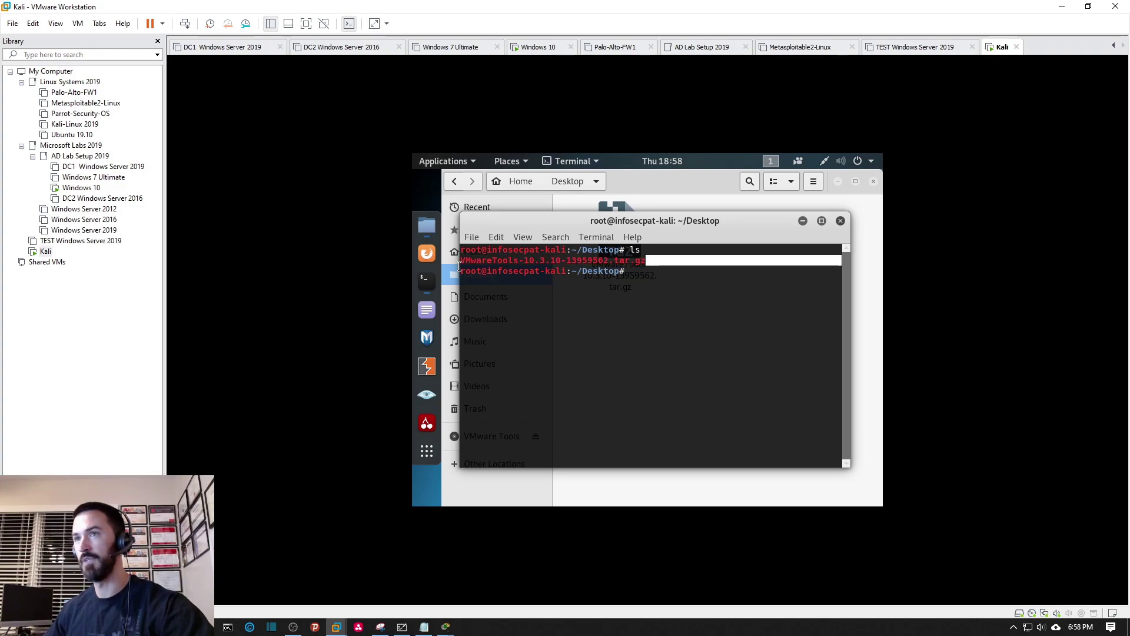
right_click(478, 263)
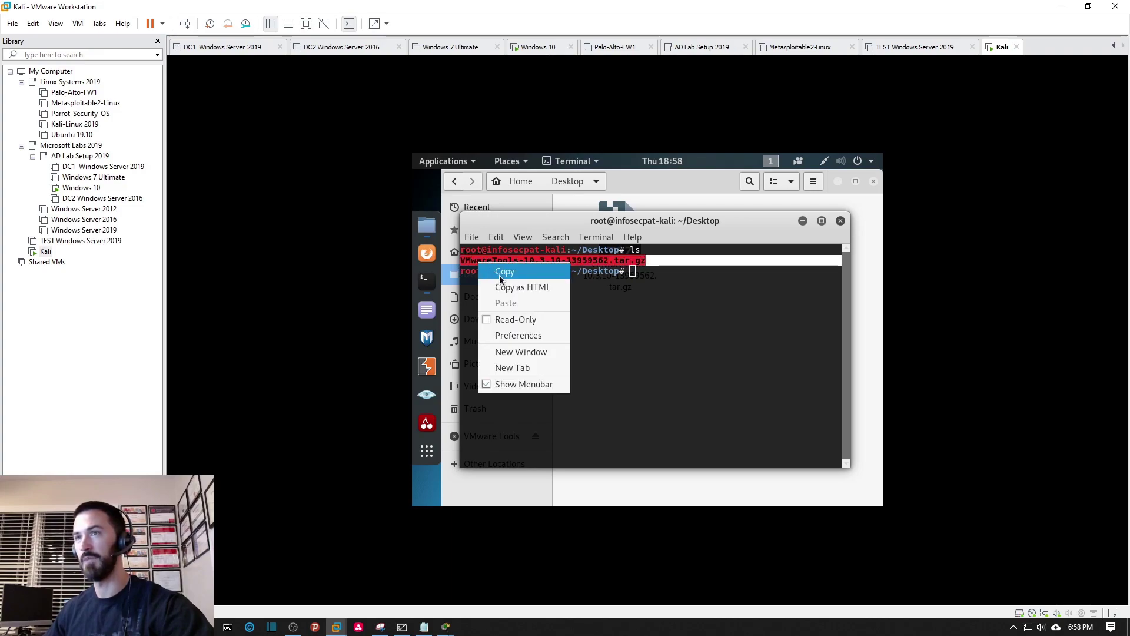
left_click(499, 272)
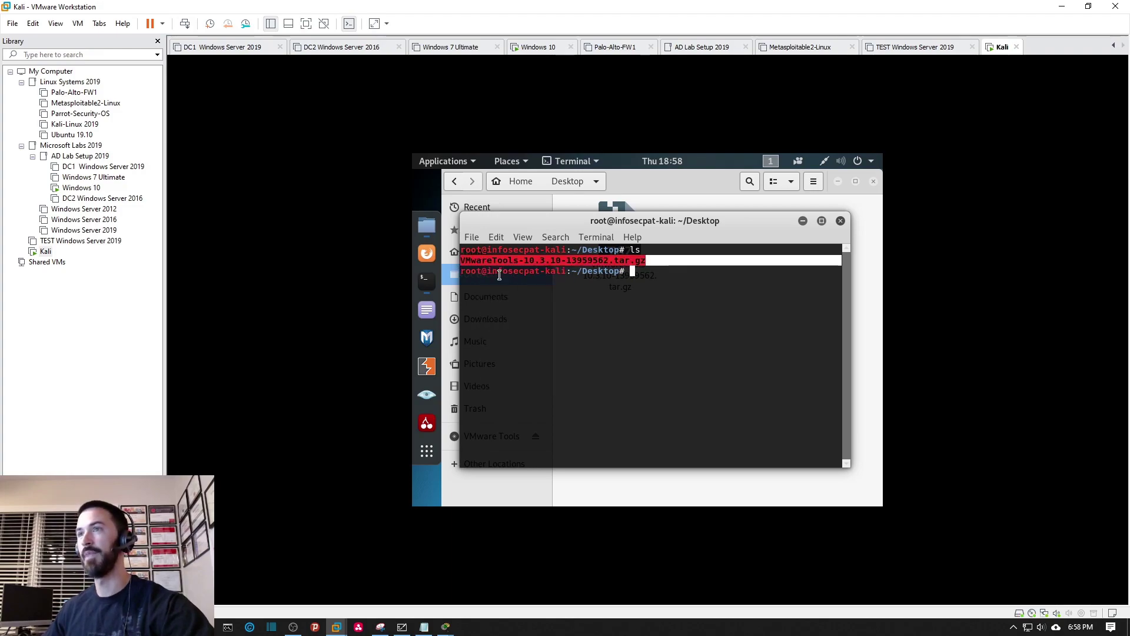
left_click(645, 283)
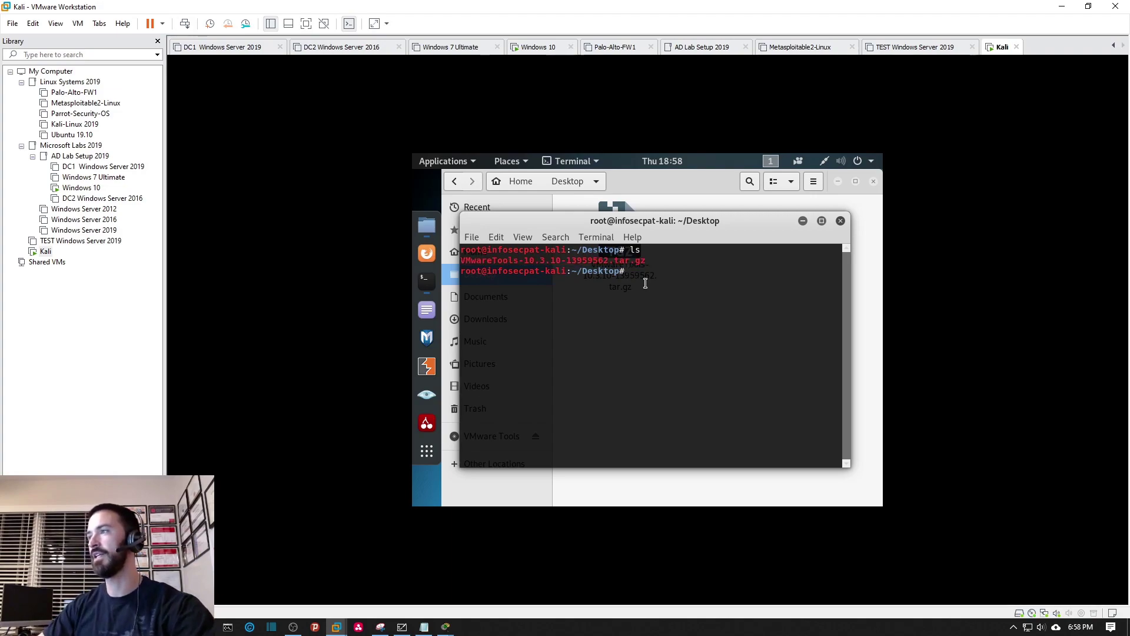
type("ta")
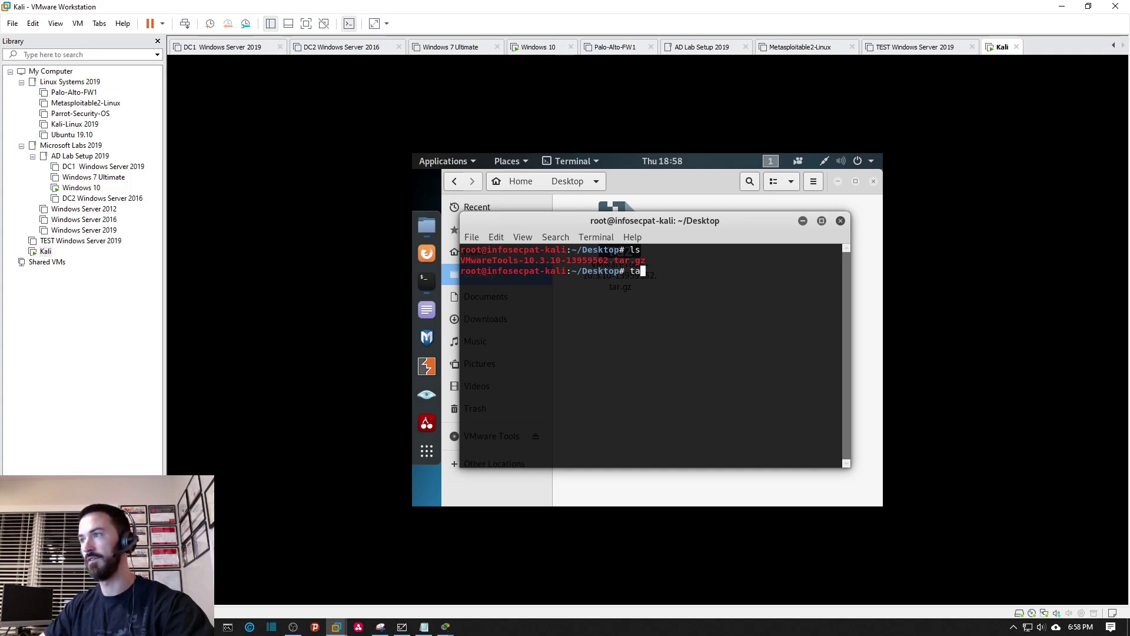
type("r -xf")
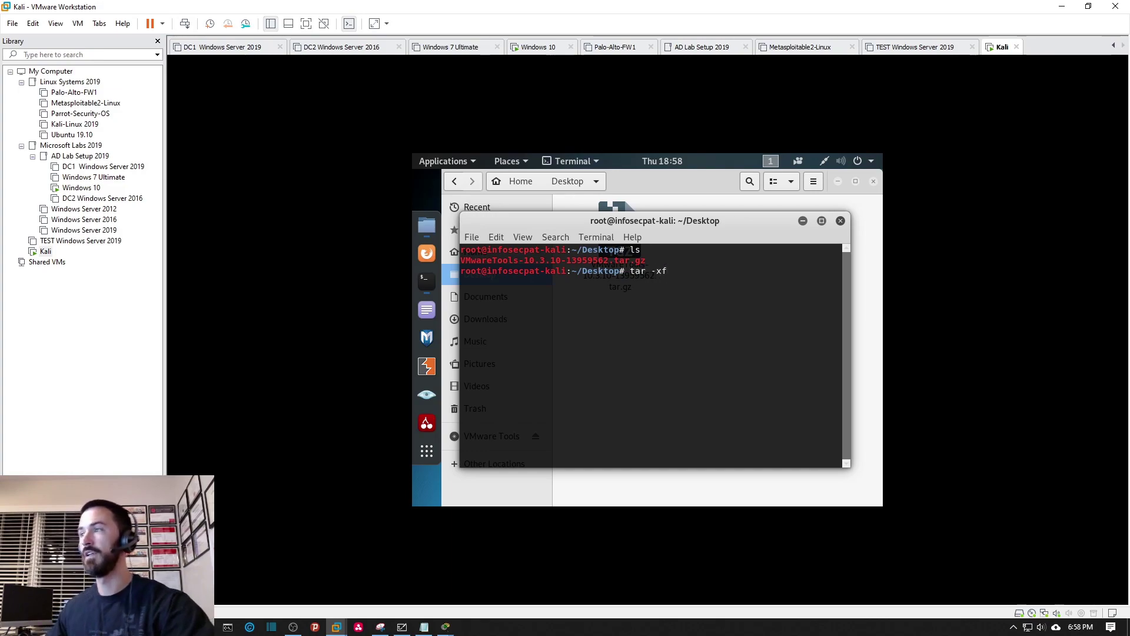
right_click(696, 307)
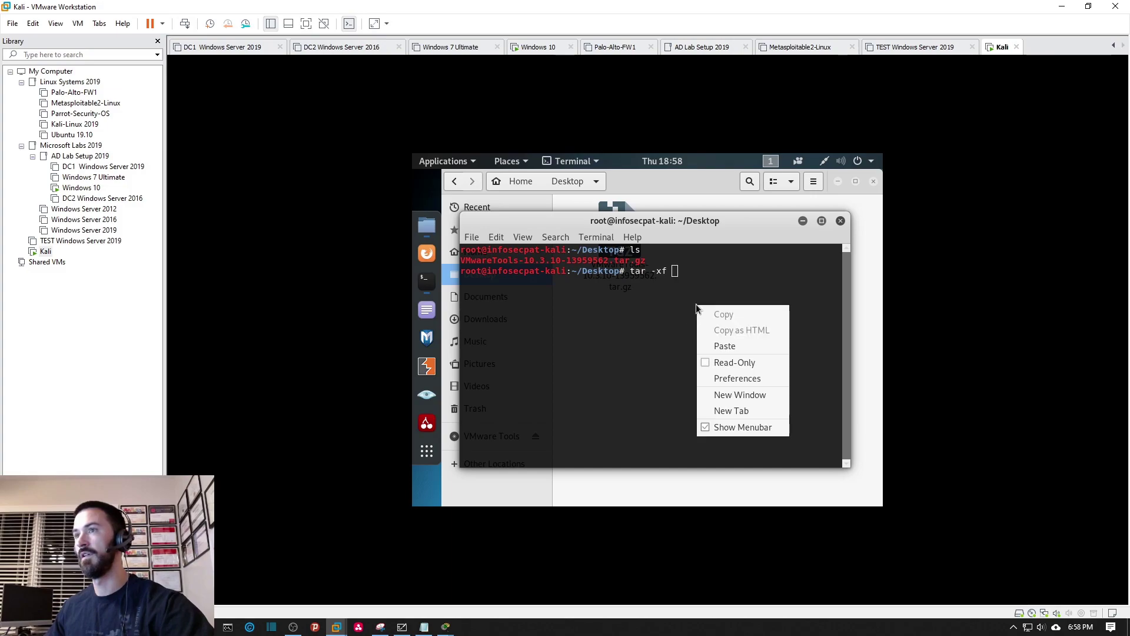
left_click(725, 345)
key("Return")
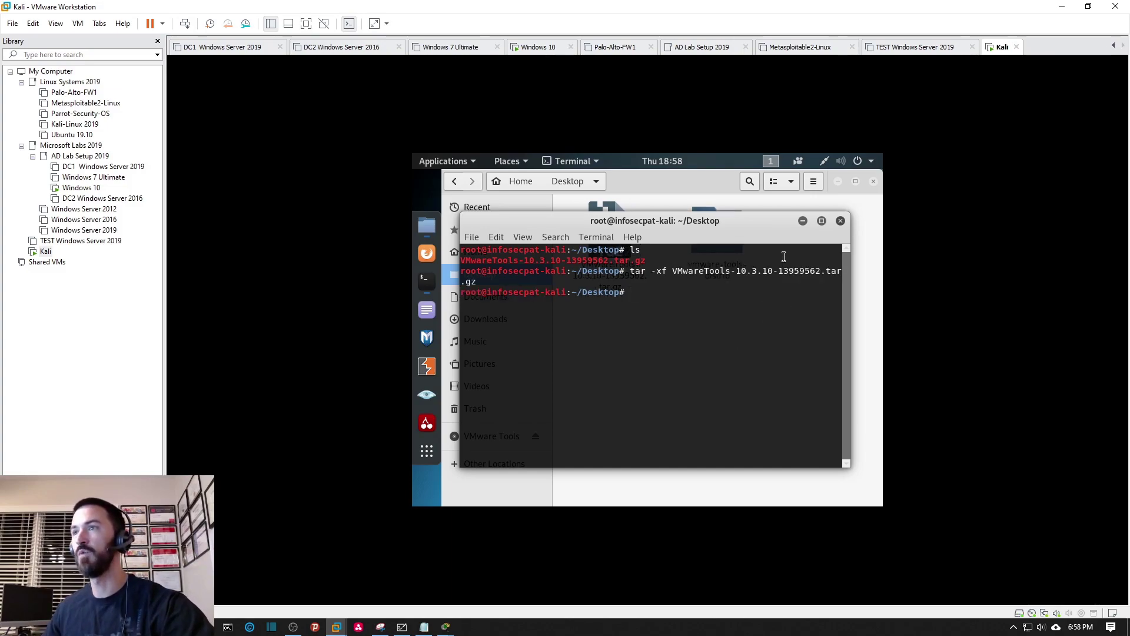
type("ls")
key("Return")
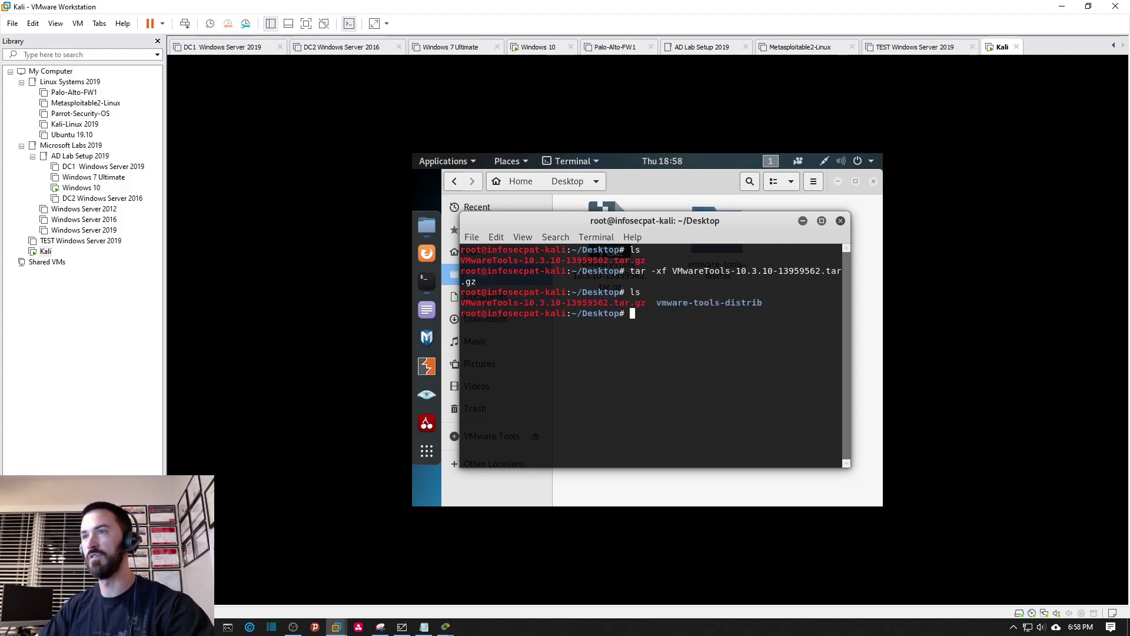
Maximize the terminal, cd into vmware-tools-distrib and list its contents.
double_click(732, 223)
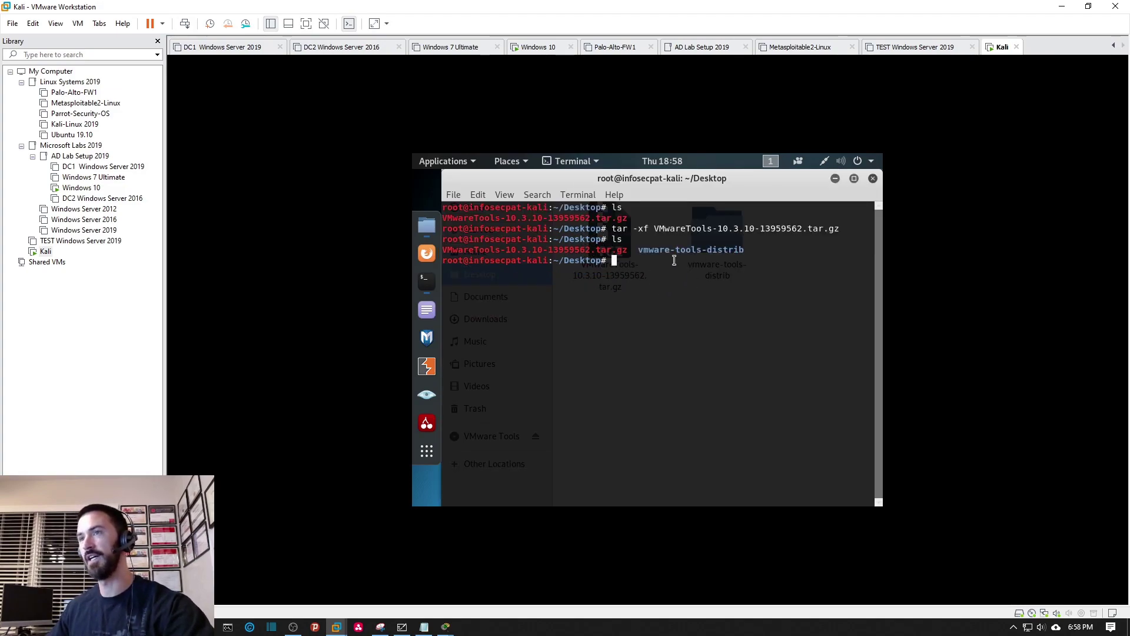
type("cd v")
key("Tab")
key("Return")
type("ls")
key("Return")
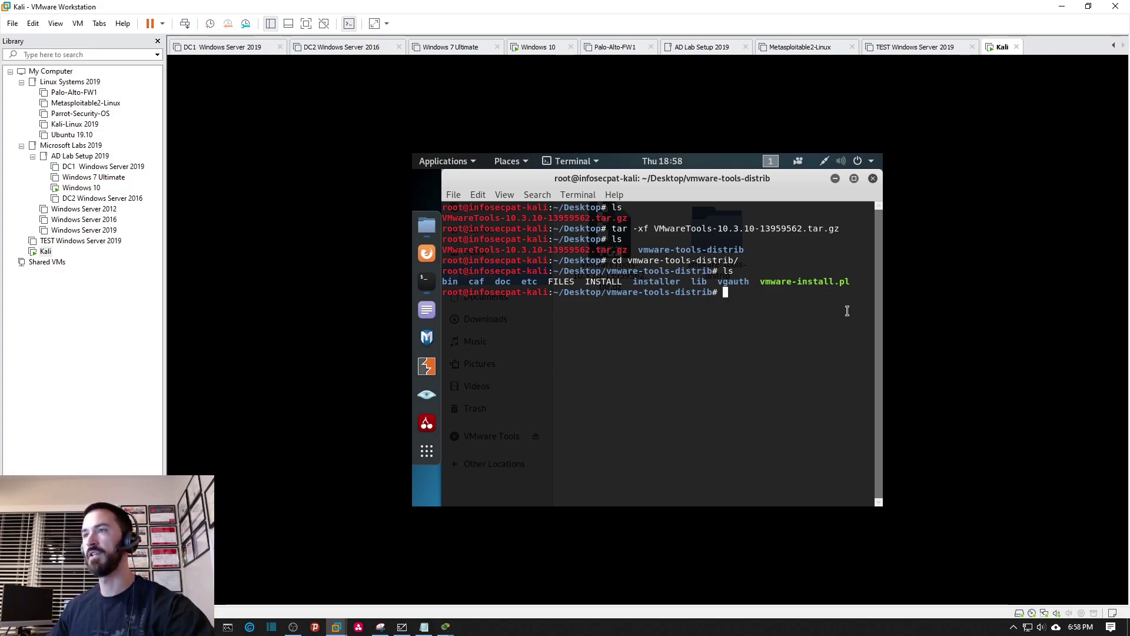
Clear the screen and enter the command perl vmware-install.pl at the prompt.
left_click_drag(760, 282, 851, 281)
right_click(830, 282)
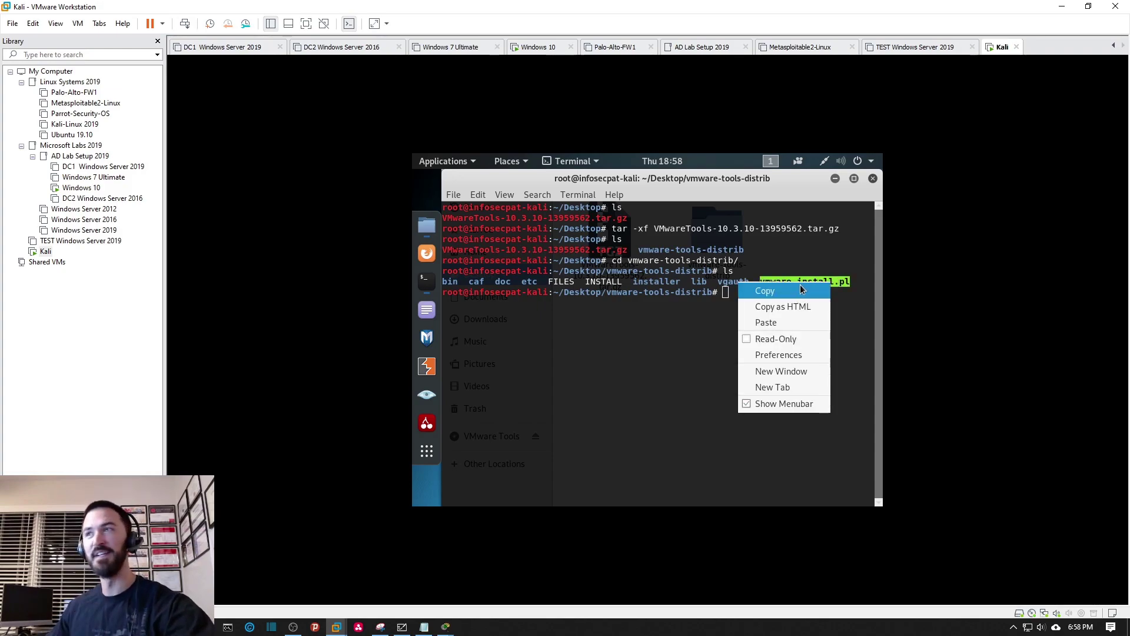
left_click(801, 289)
left_click(772, 316)
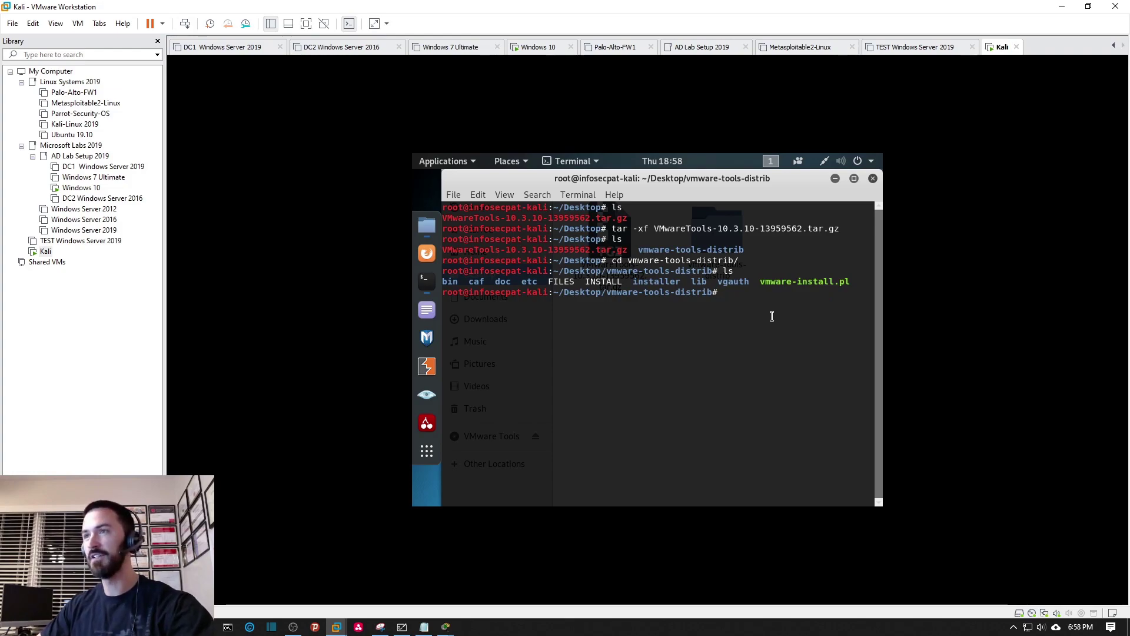
type("clear")
key("Return")
key("Return")
key("Return")
key("Return")
key("Return")
key("Return")
key("Return")
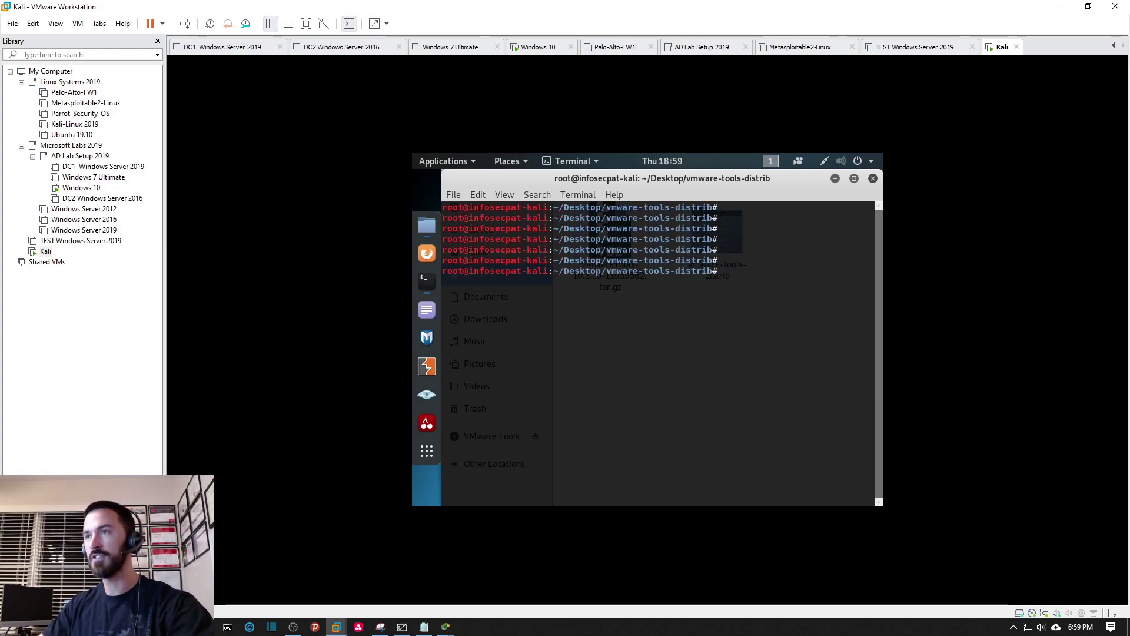
type("perl")
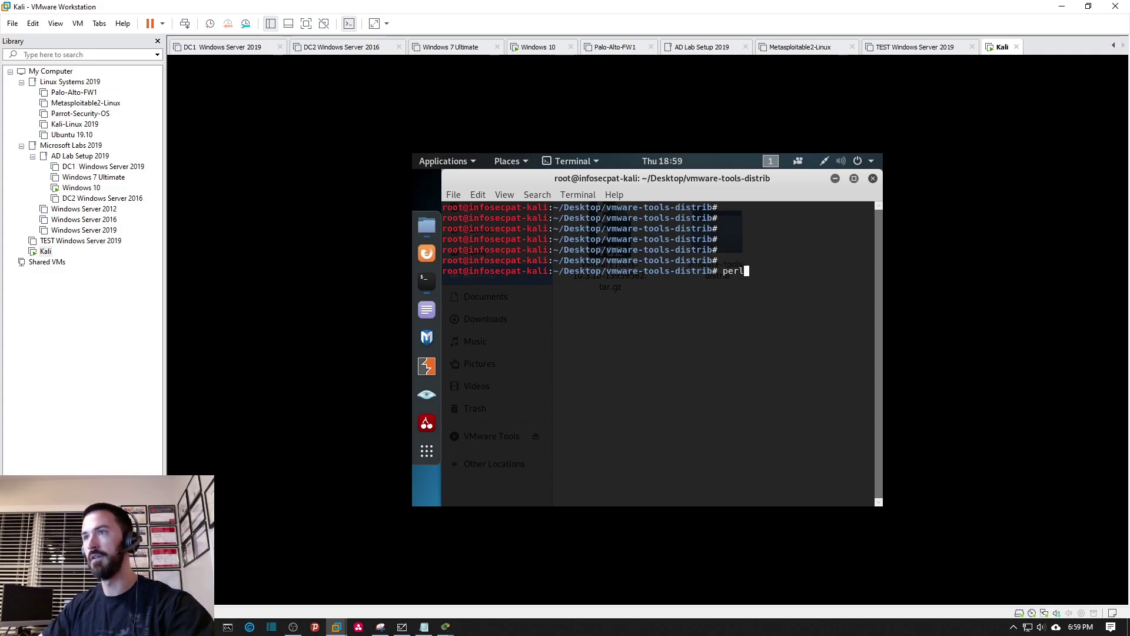
right_click(795, 281)
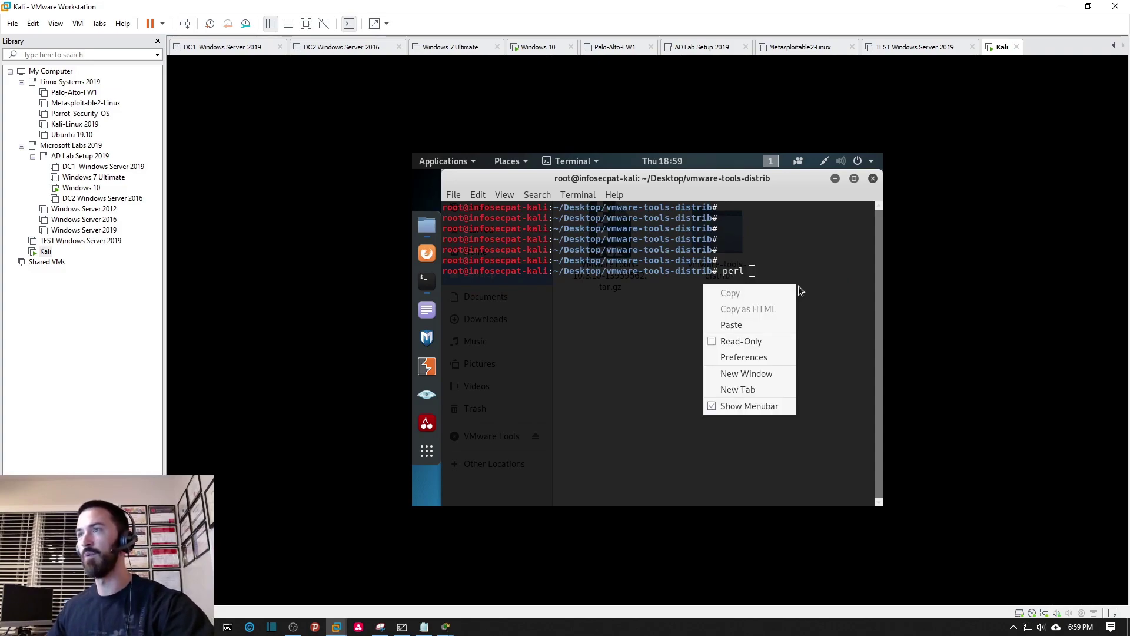
left_click(751, 322)
Run perl vmware-install.pl and accept every default directory and configuration answer for VMware Tools 10.3.10.
key("Return")
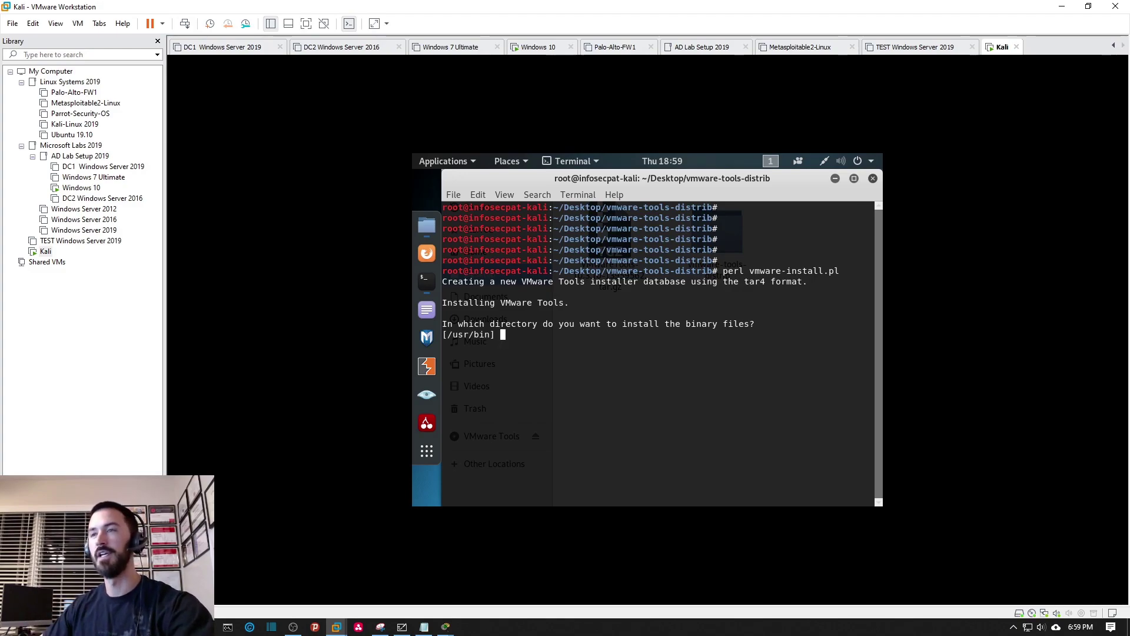
key("Return")
key("Return")
key("Return")
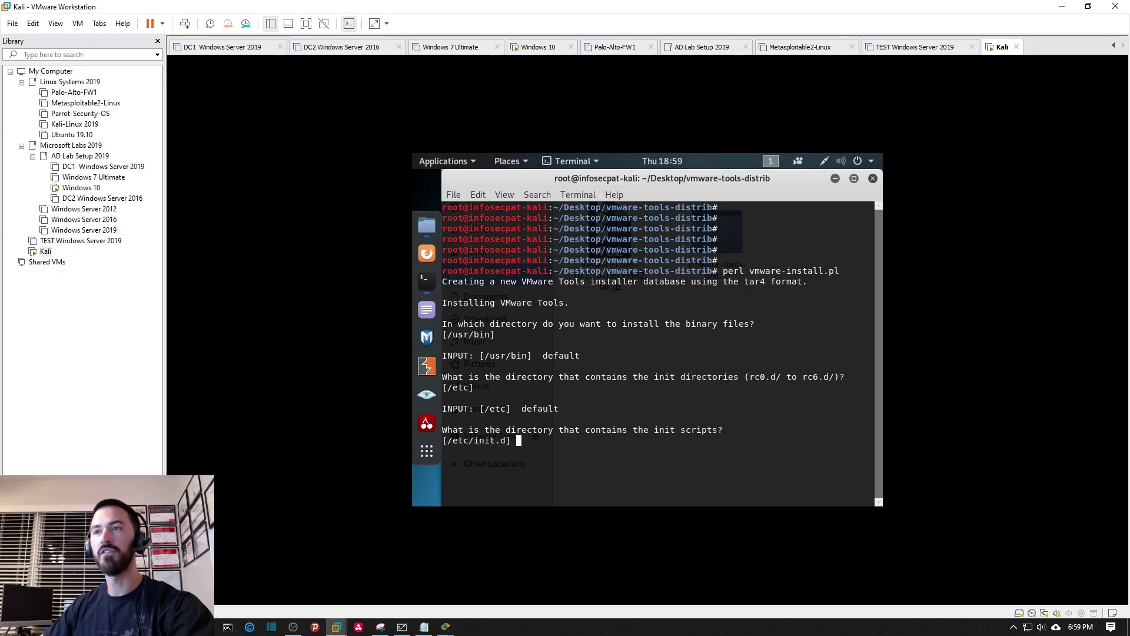
key("Return")
key("Return")
key("Return")
key("Return")
key("Return")
key("Return")
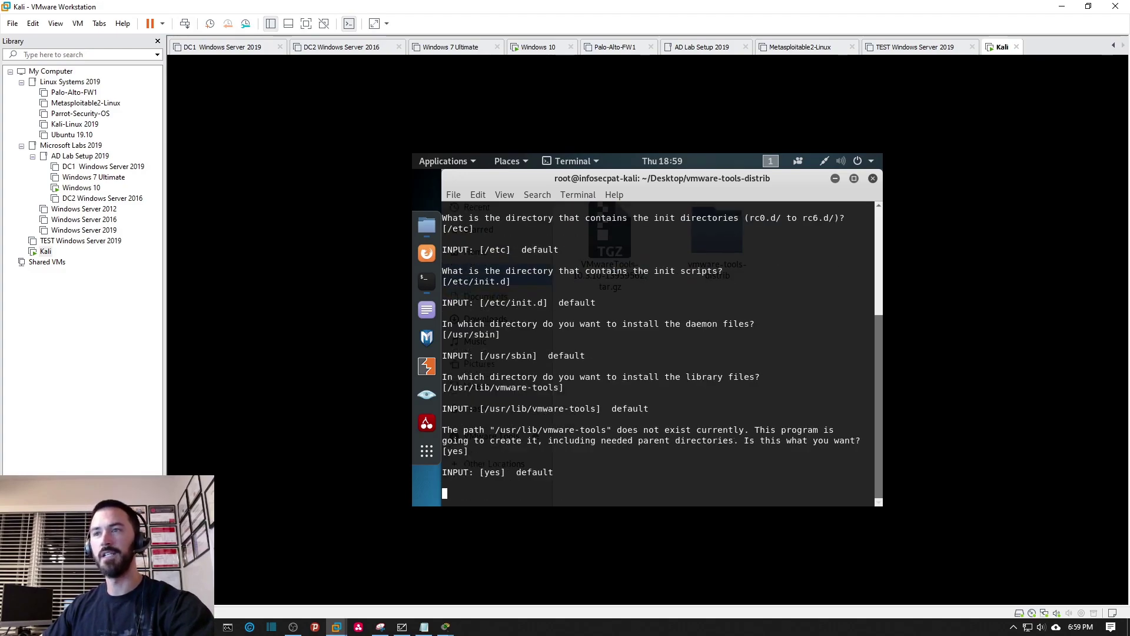
key("Return")
key("Return")
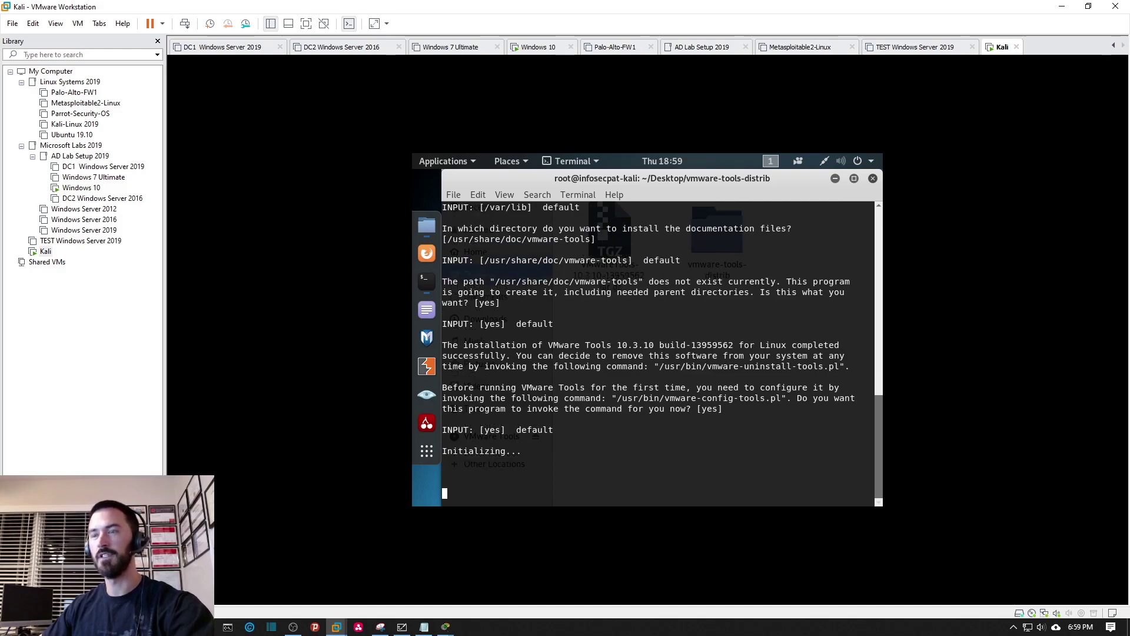
key("Return")
key("Return")
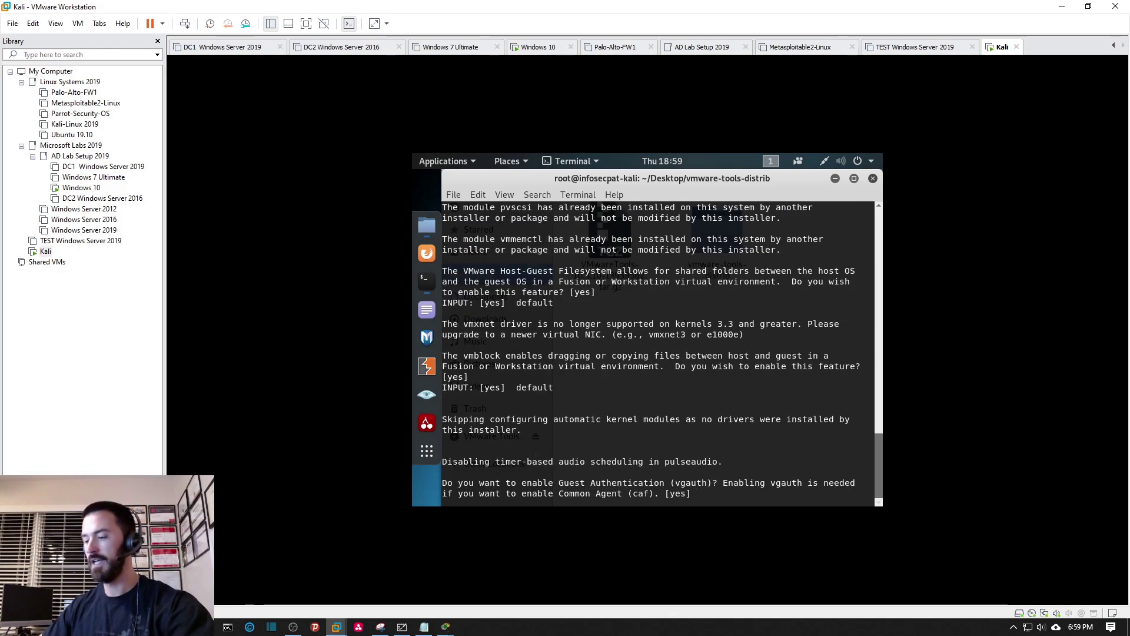
key("Return")
key("Return")
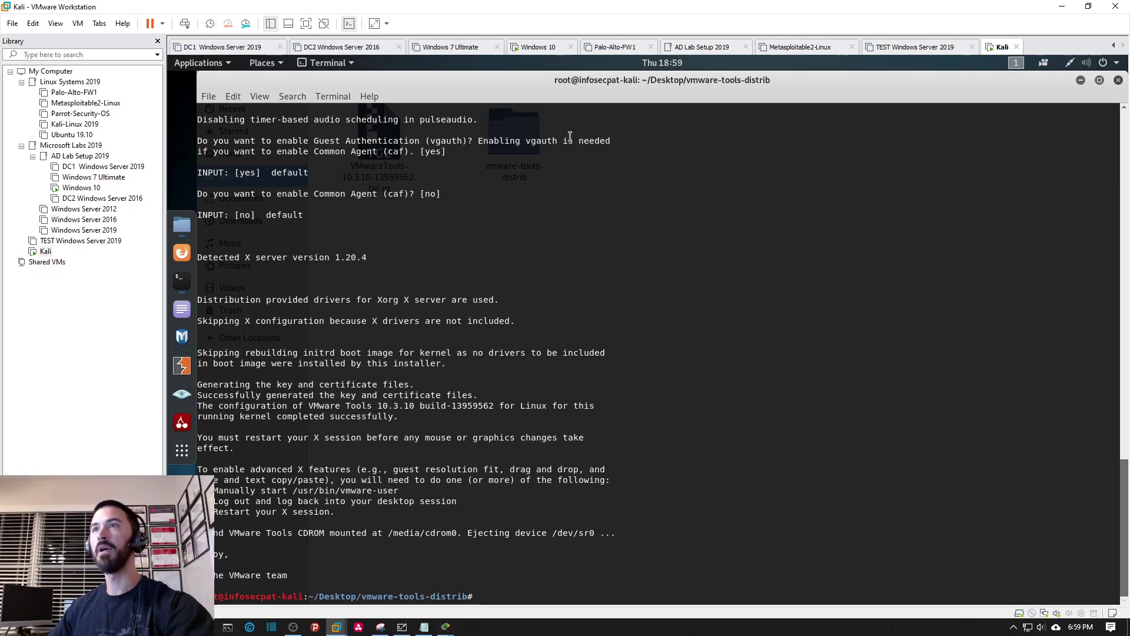
Put the Kali VM into full-screen view and restart it with the reboot command.
left_click(306, 24)
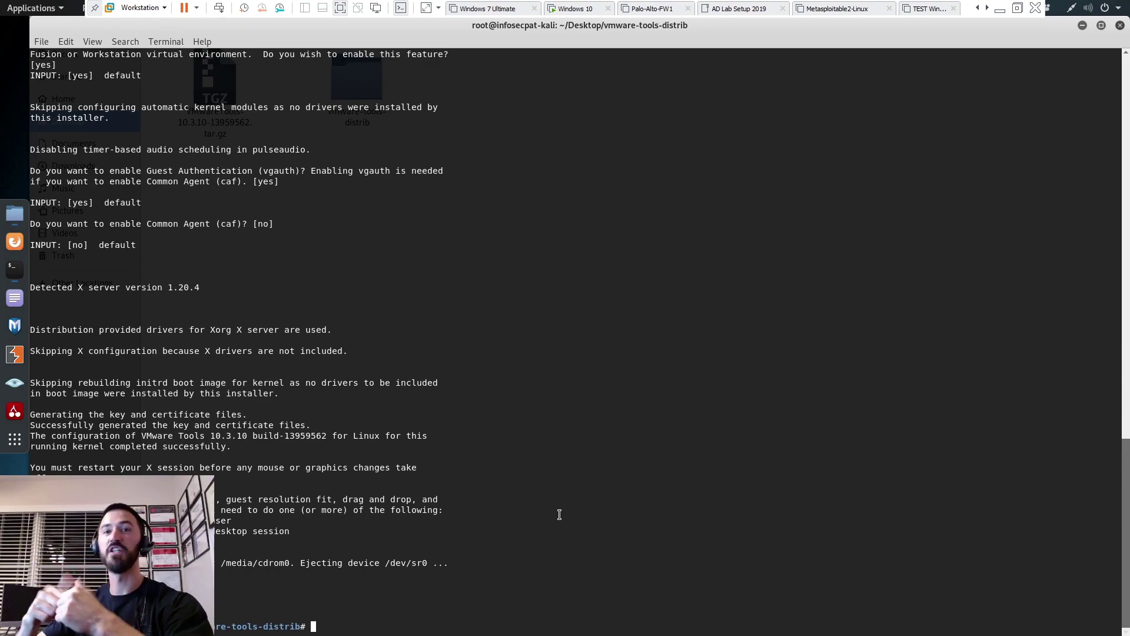
type("reboot")
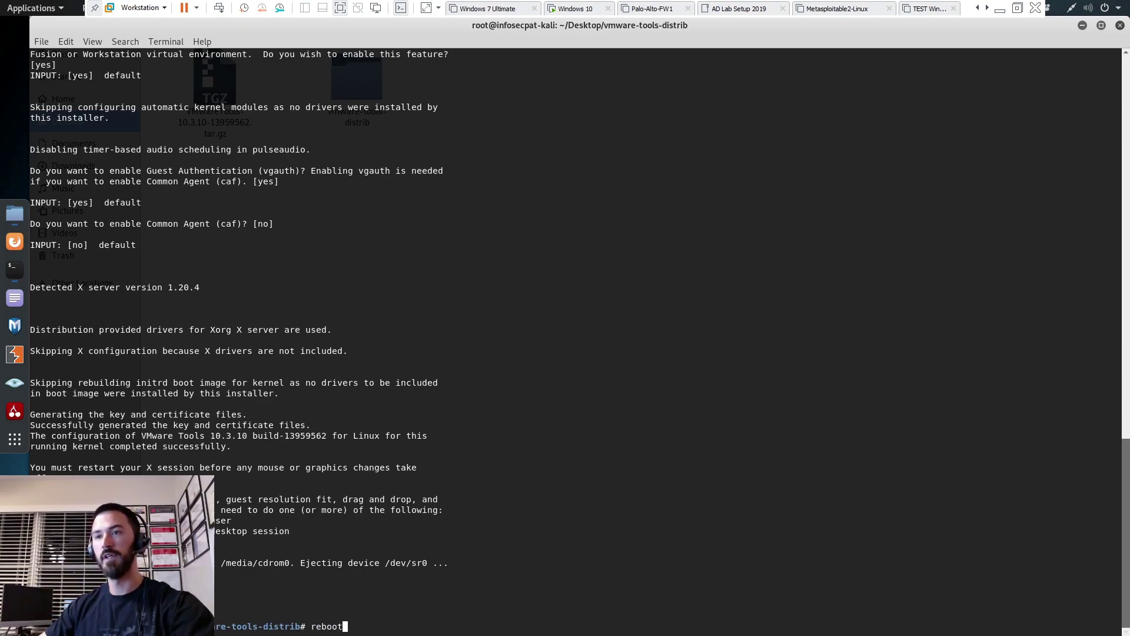
key("Return")
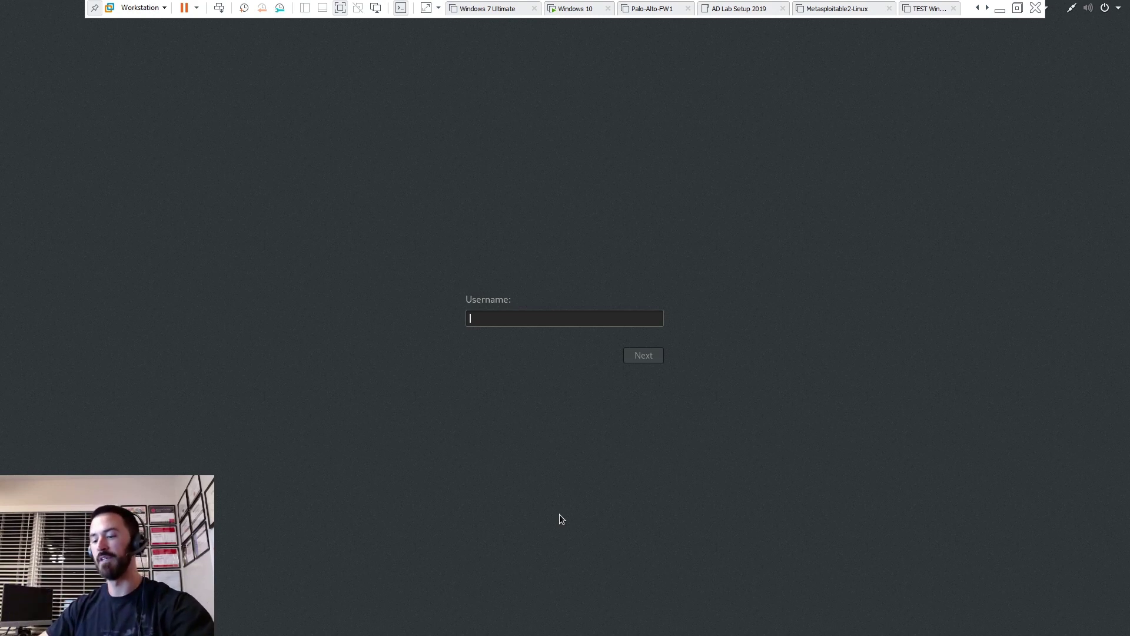
Log in at the Kali login screen as root with the account password.
type("root")
key("Return")
type("**********")
key("Return")
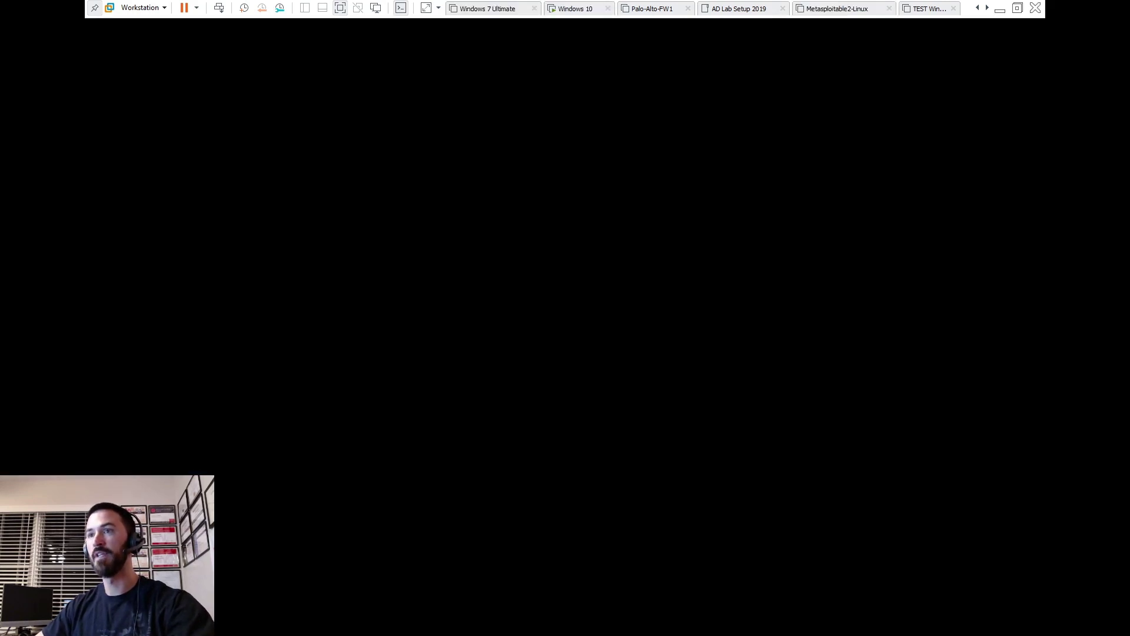